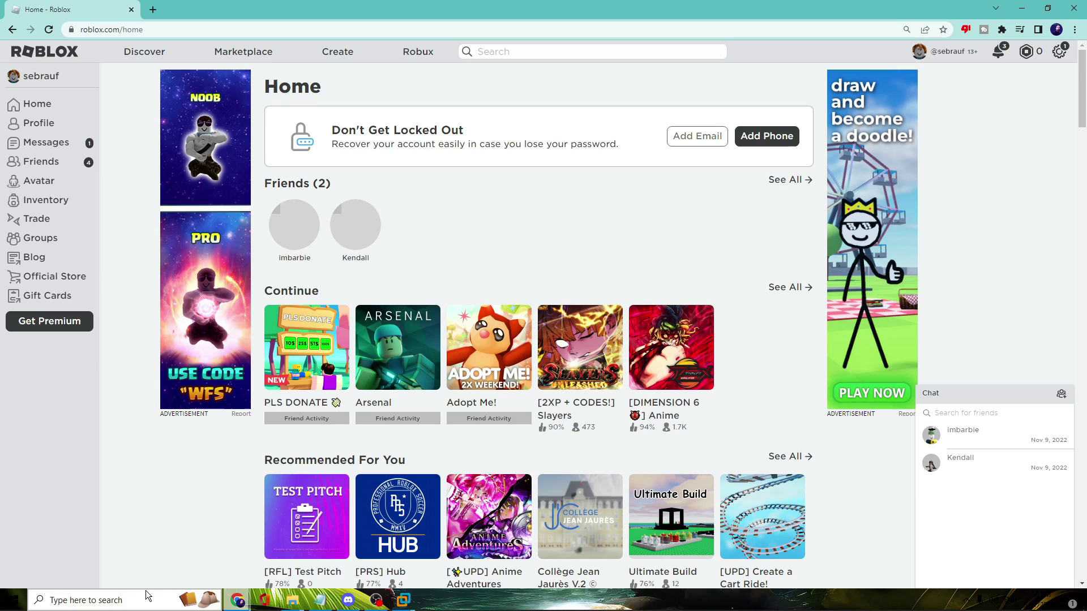
# Step: Run %localappdata% from the Run prompt to open the AppData Local folder
pyautogui.click(21, 605)
pyautogui.rightClick(21, 604)
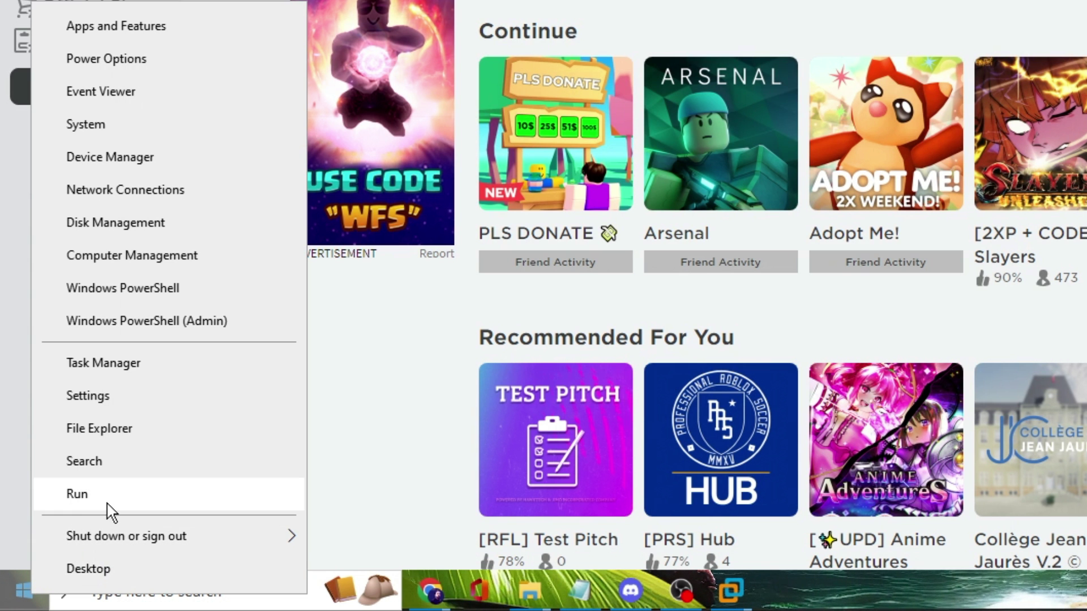
pyautogui.click(60, 552)
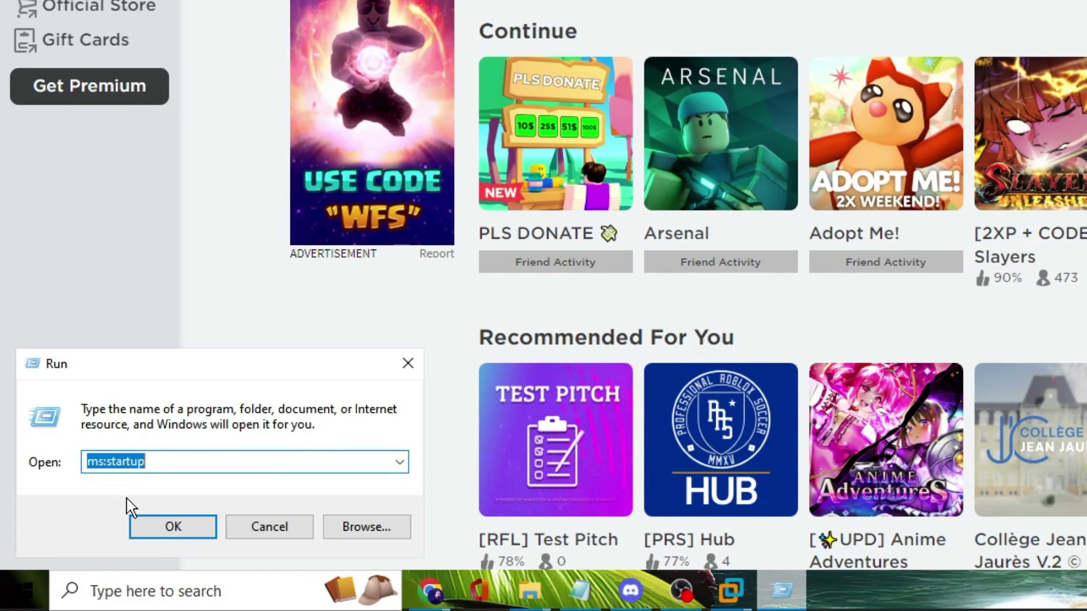
pyautogui.write('%')
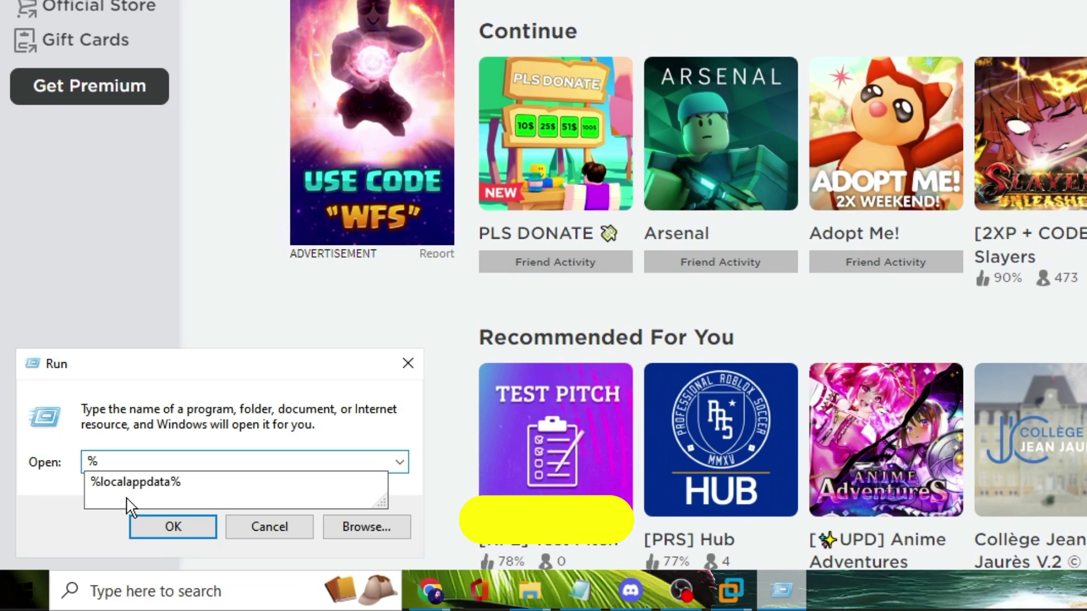
pyautogui.write('localappdata%')
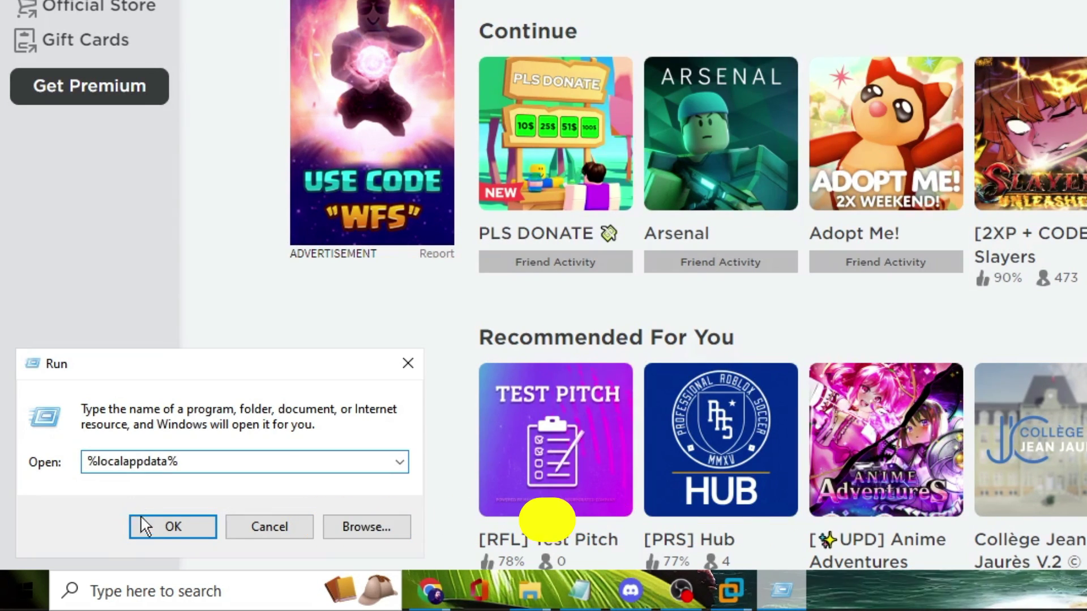
pyautogui.click(174, 529)
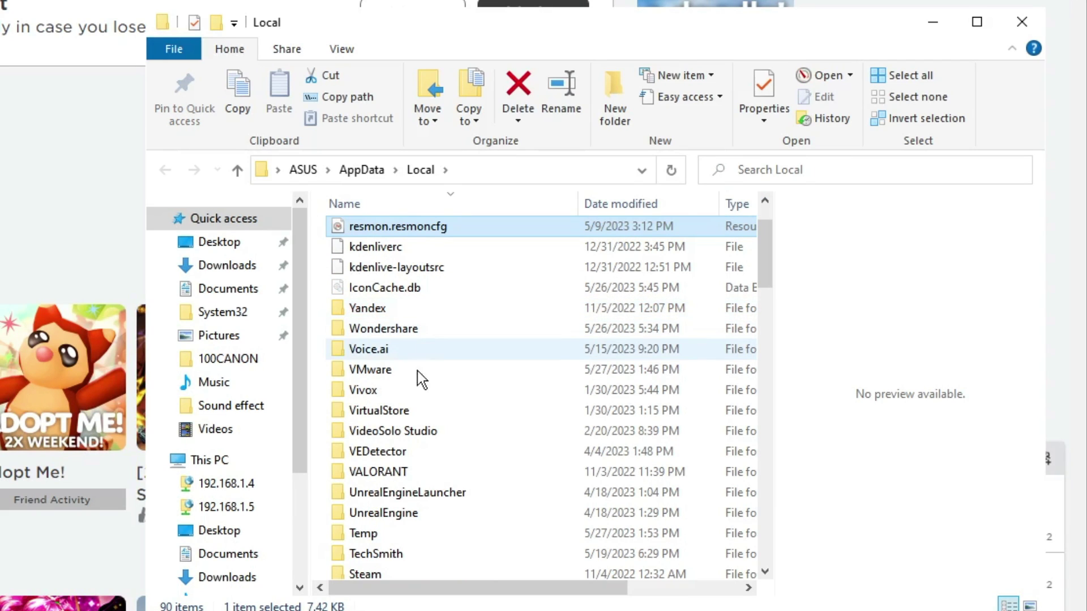
# Step: Delete the Roblox folder in AppData Local and close File Explorer
pyautogui.scroll(-5, 416, 413)
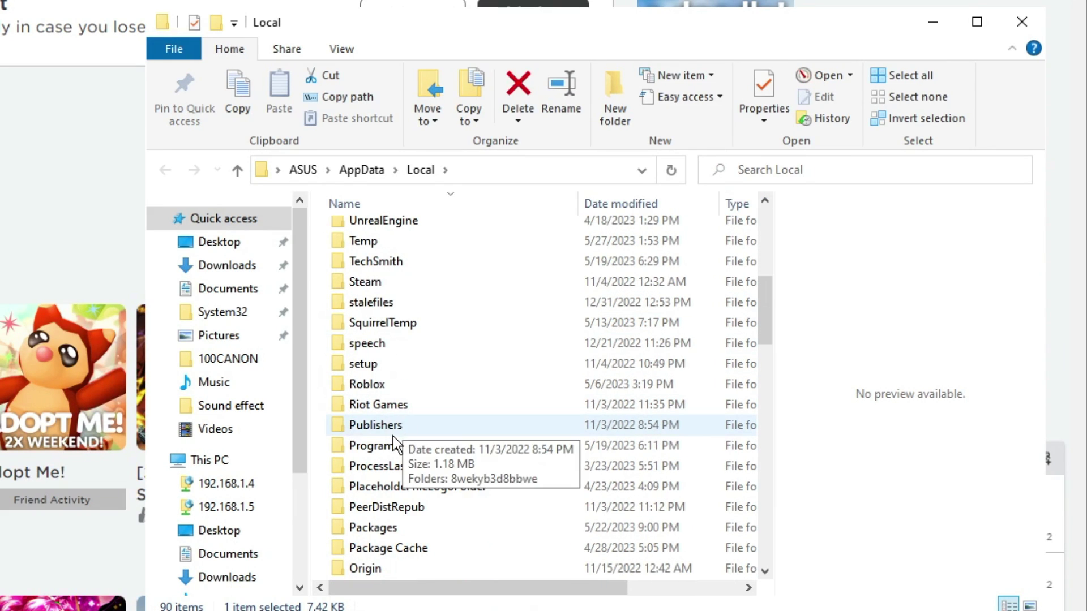
pyautogui.click(402, 384)
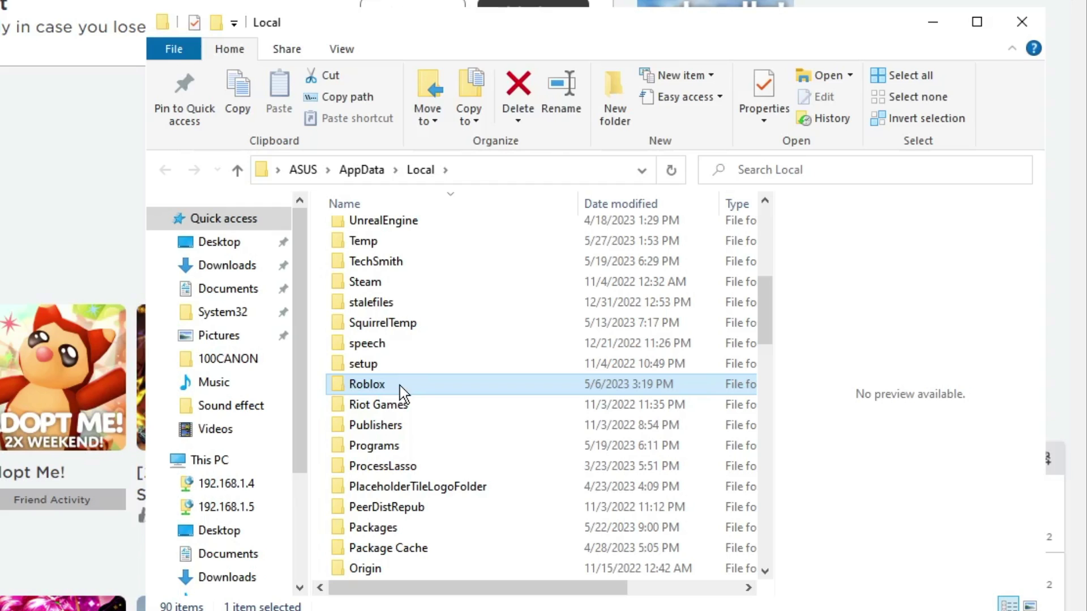
pyautogui.rightClick(400, 385)
pyautogui.click(464, 316)
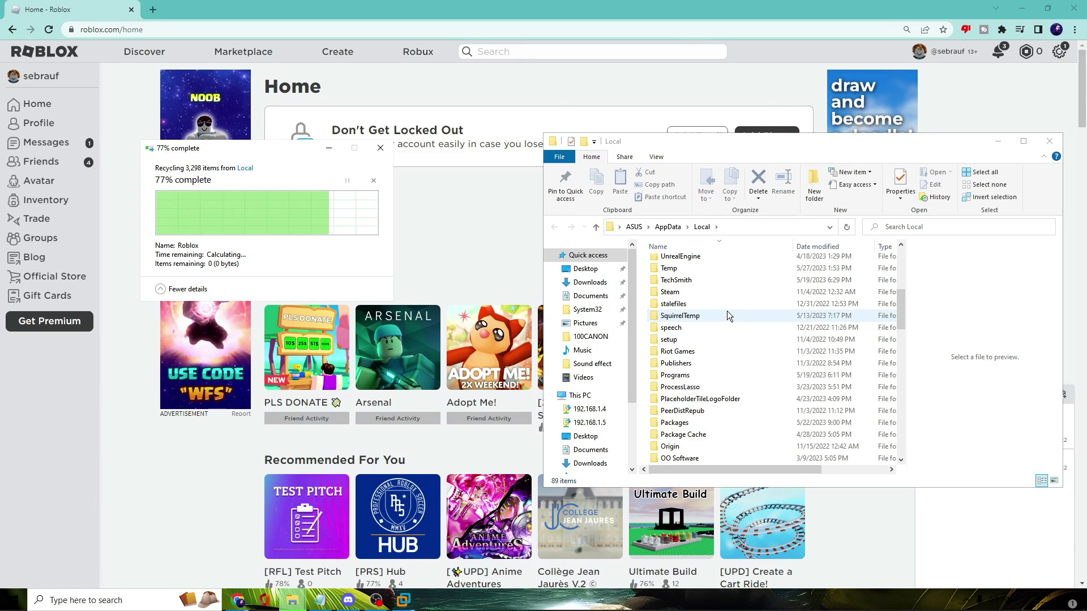
pyautogui.click(1050, 140)
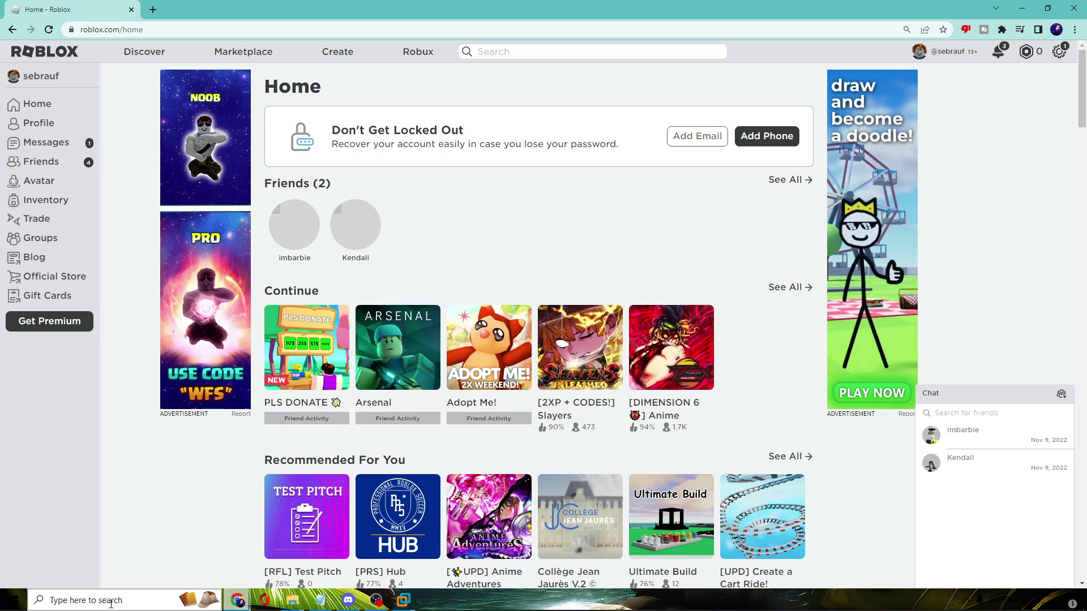
# Step: Turn both VPN options Off (metered networks and roaming) in VPN settings, then close Settings
pyautogui.click(65, 598)
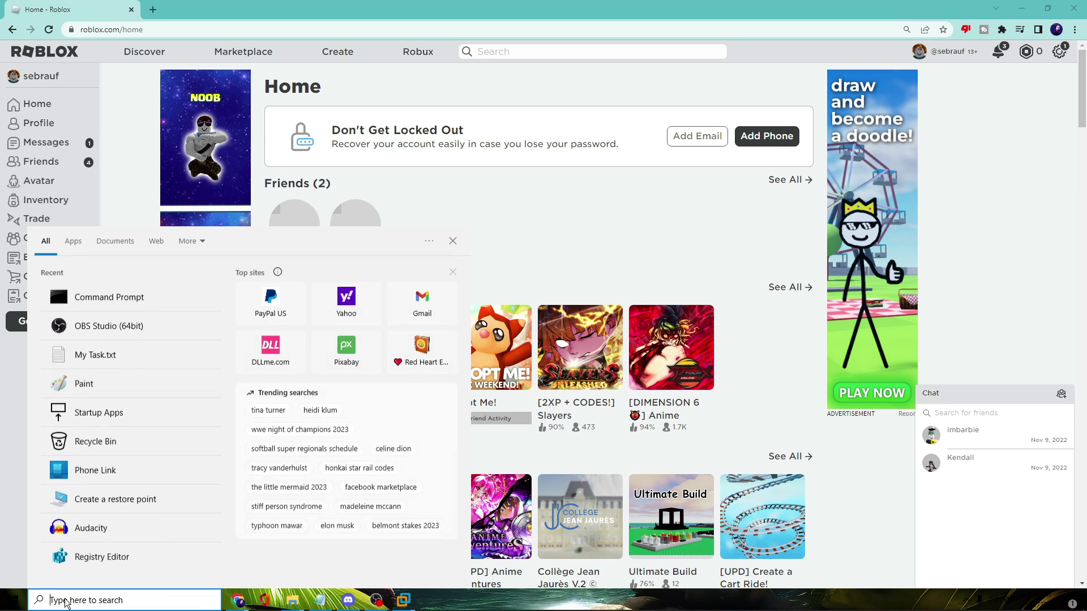
pyautogui.write('vpn')
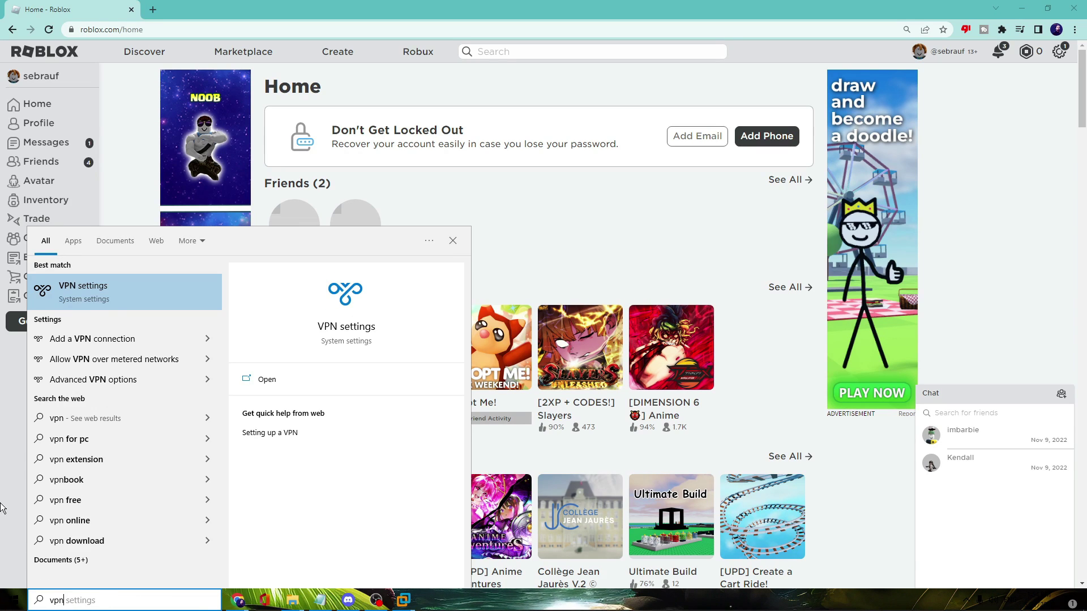
pyautogui.click(111, 284)
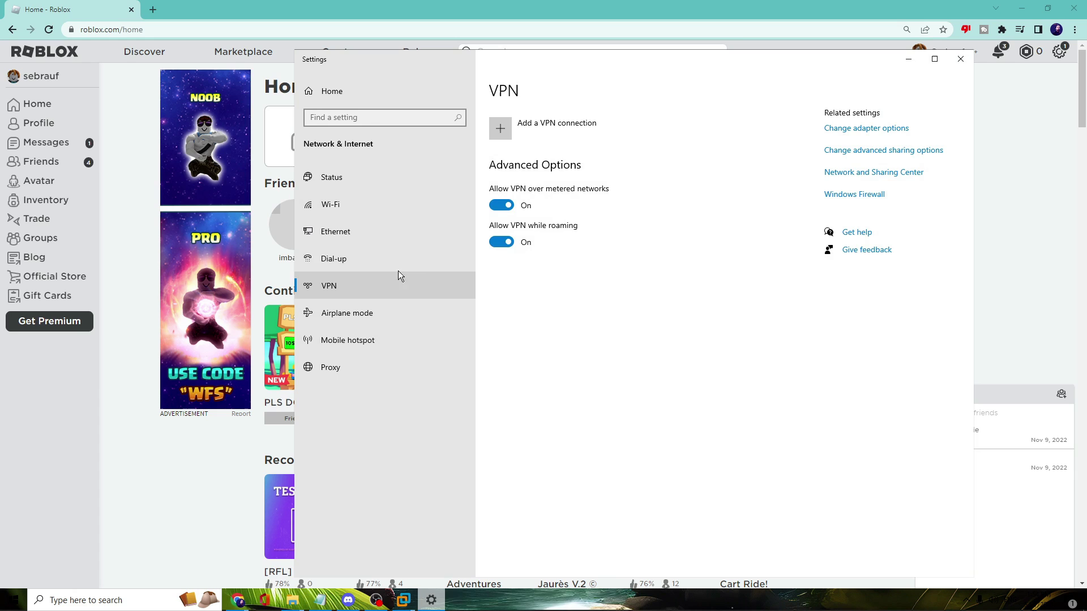
pyautogui.click(511, 207)
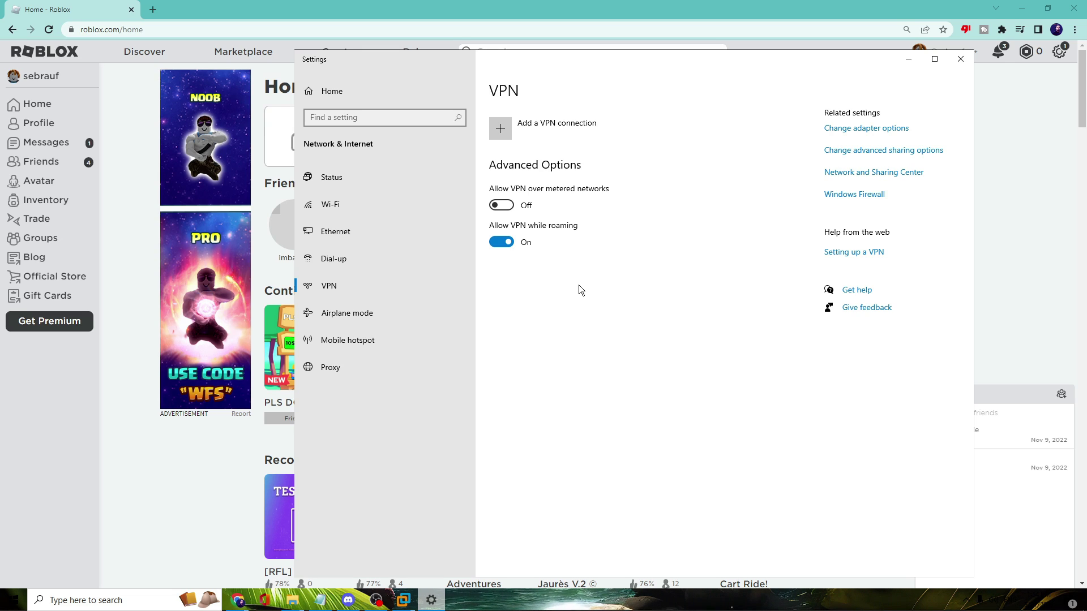
pyautogui.click(510, 243)
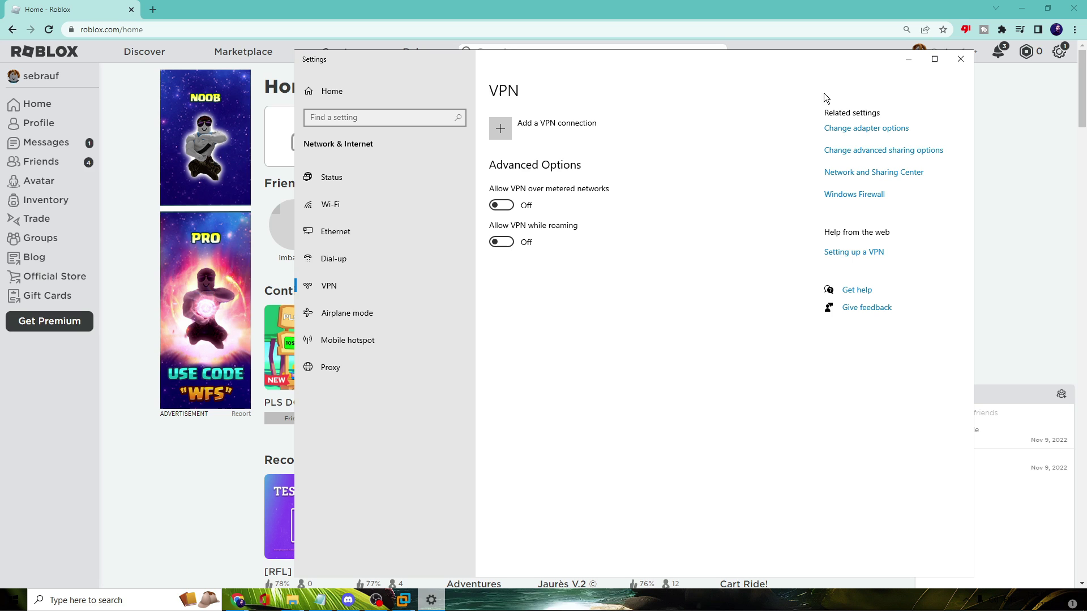
pyautogui.click(960, 59)
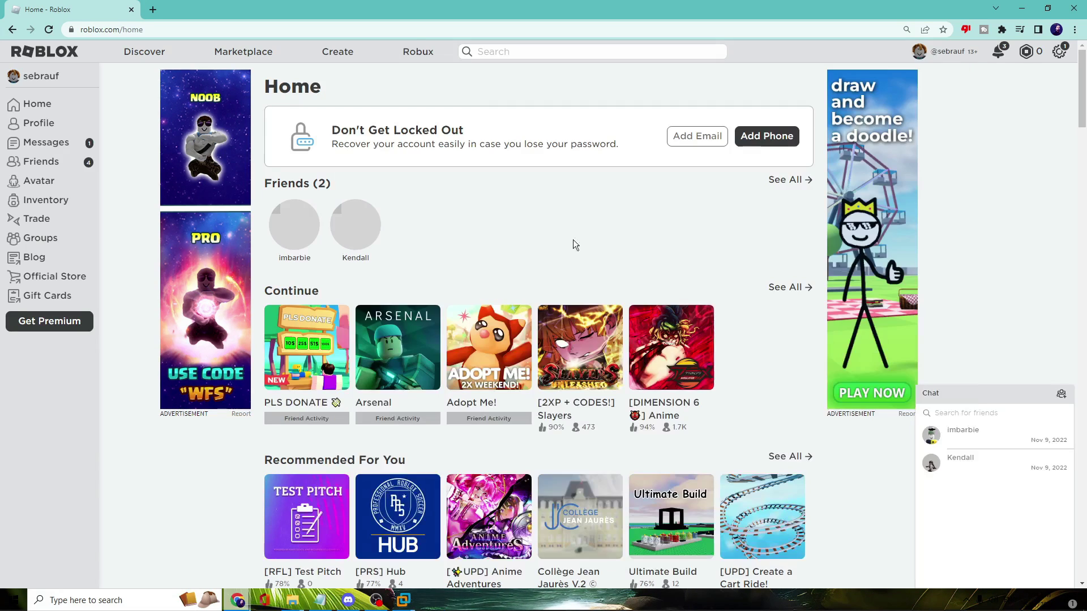
# Step: Run inetcpl.cpl and leave 'Use a proxy server for your LAN' unchecked in LAN settings
pyautogui.click(103, 600)
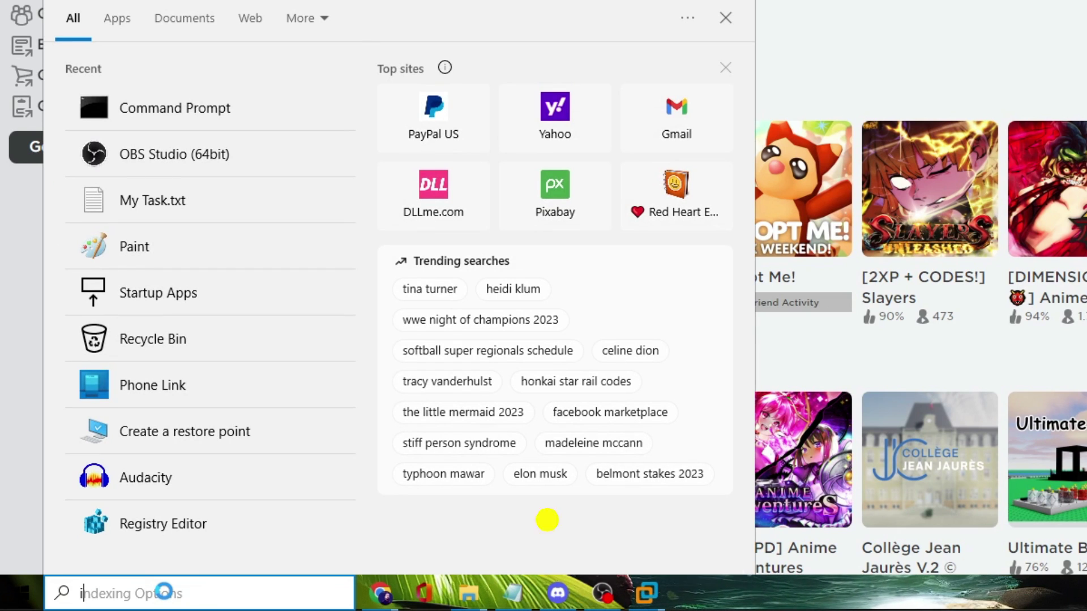
pyautogui.write('inetcpl.c')
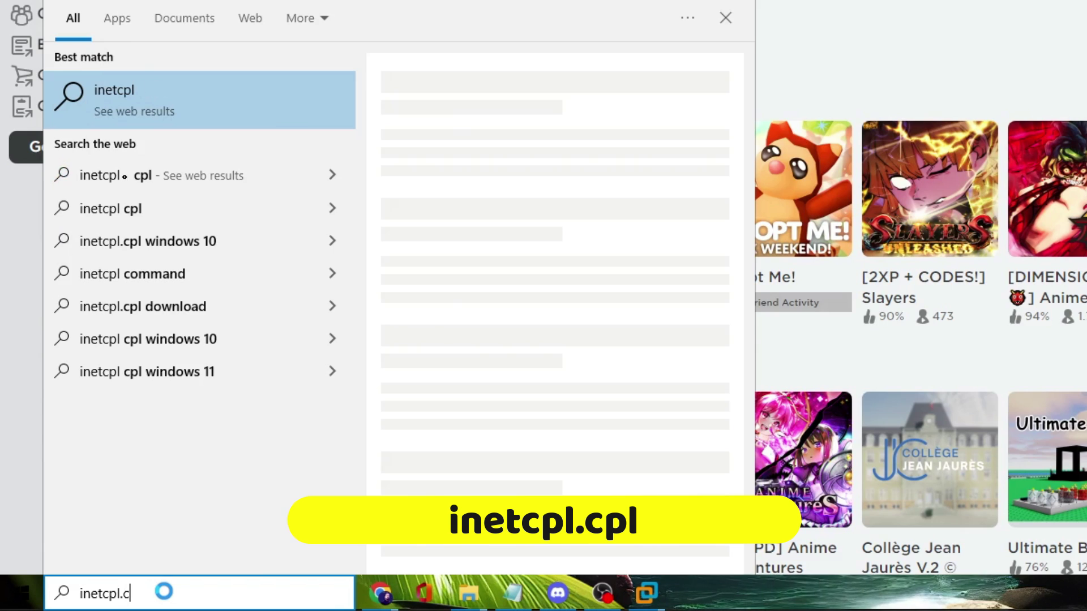
pyautogui.write('pl')
pyautogui.press('Return')
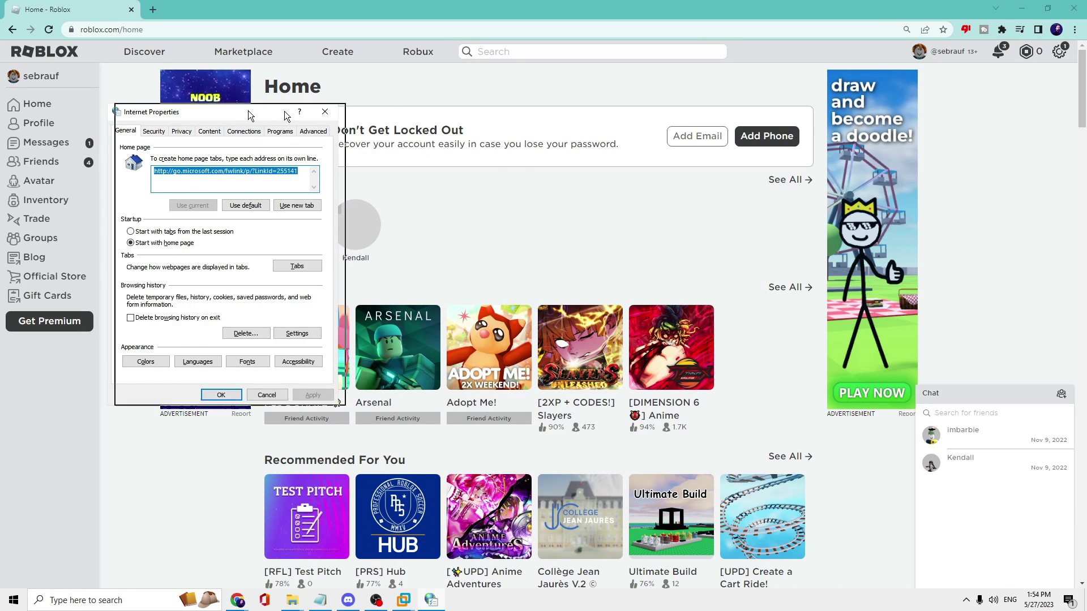
pyautogui.moveTo(248, 111); pyautogui.dragTo(510, 136)
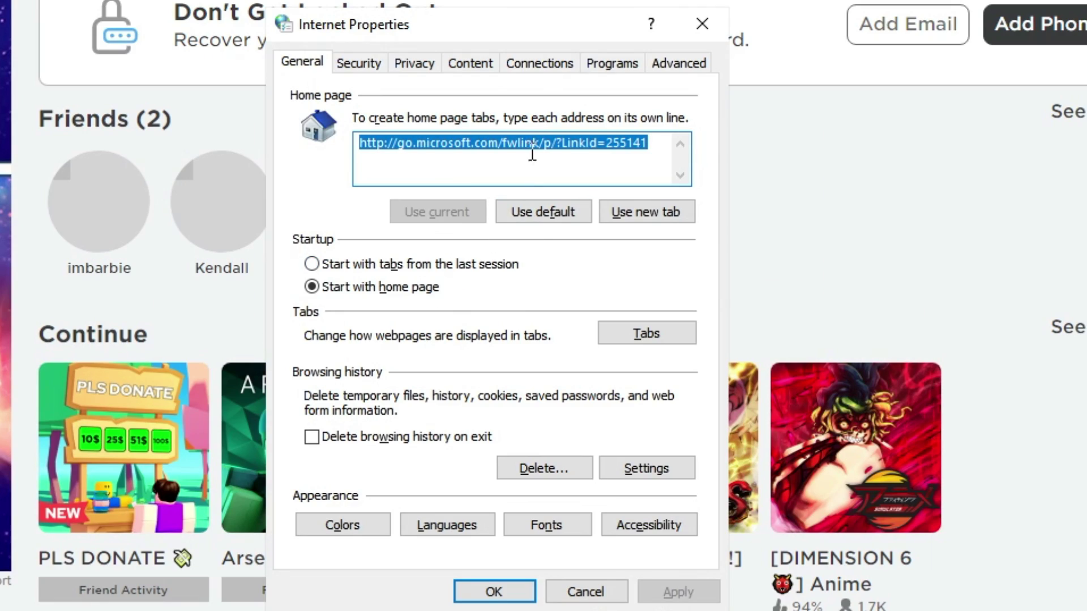
pyautogui.click(548, 63)
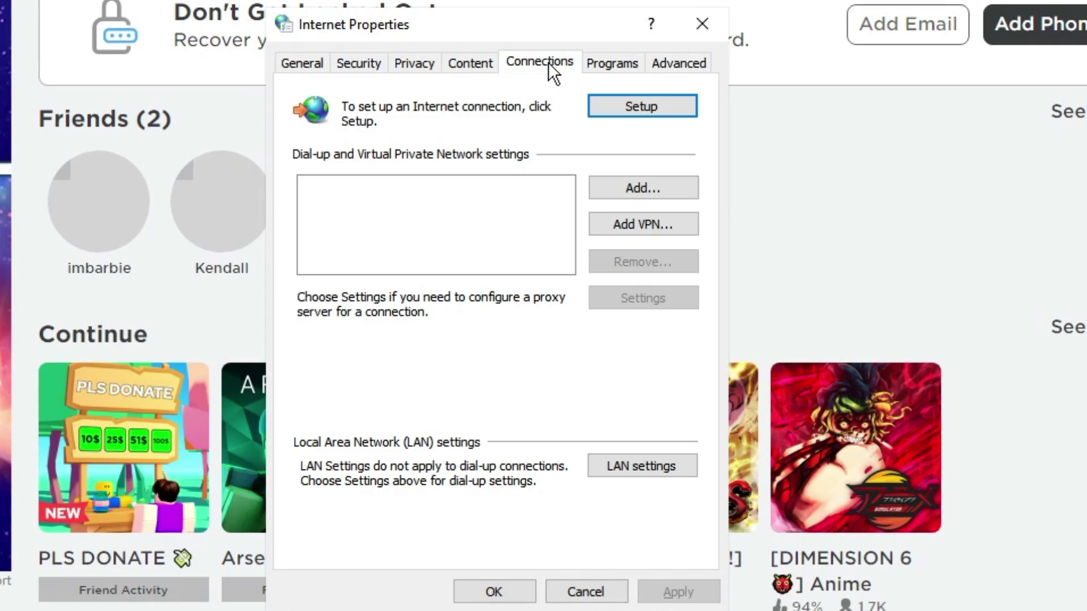
pyautogui.click(630, 466)
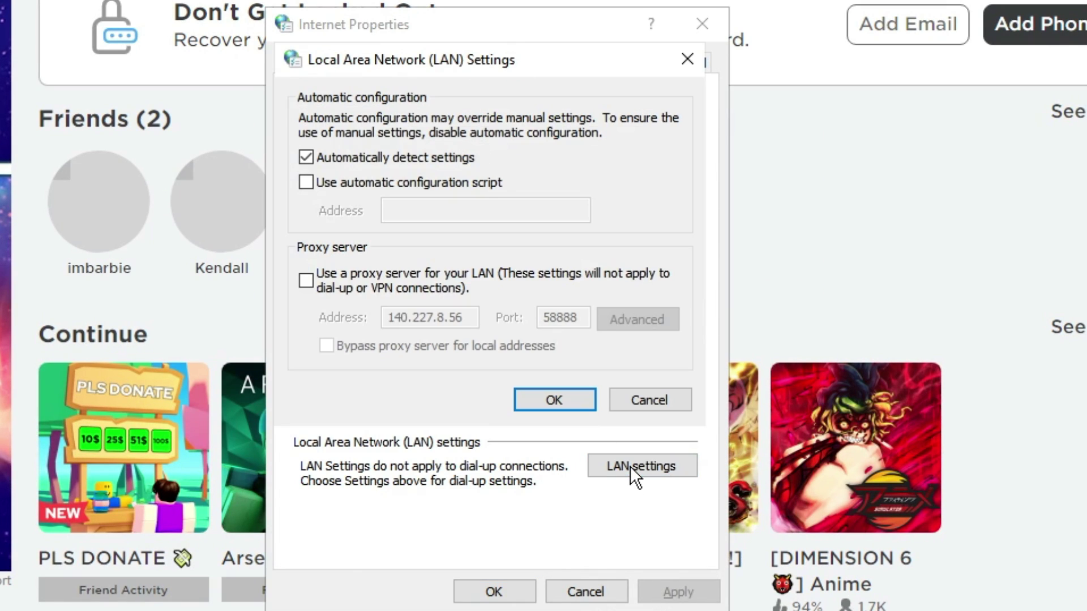
pyautogui.click(312, 284)
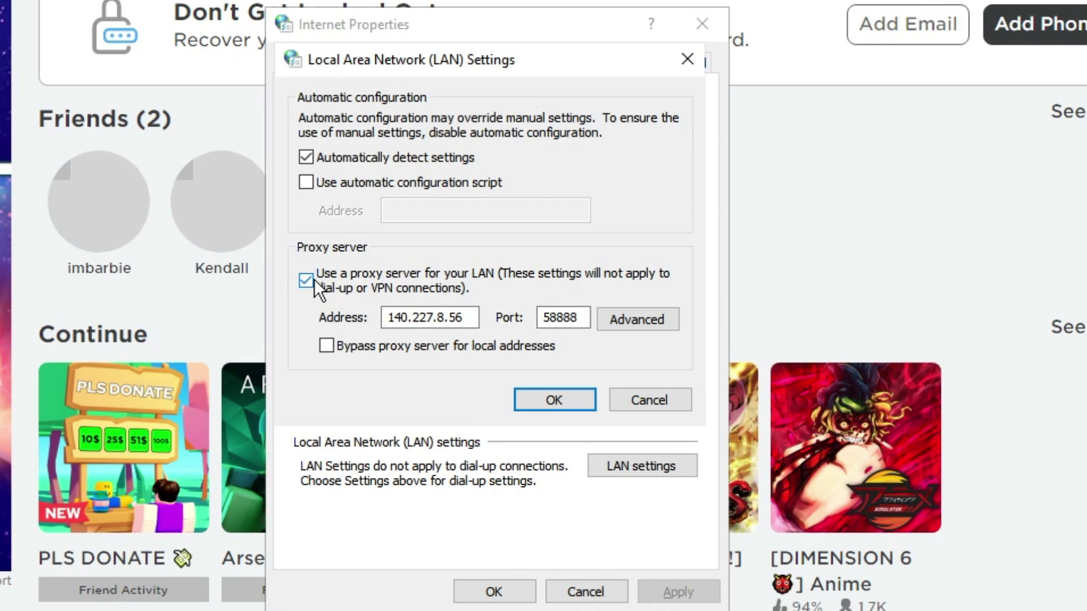
pyautogui.click(305, 279)
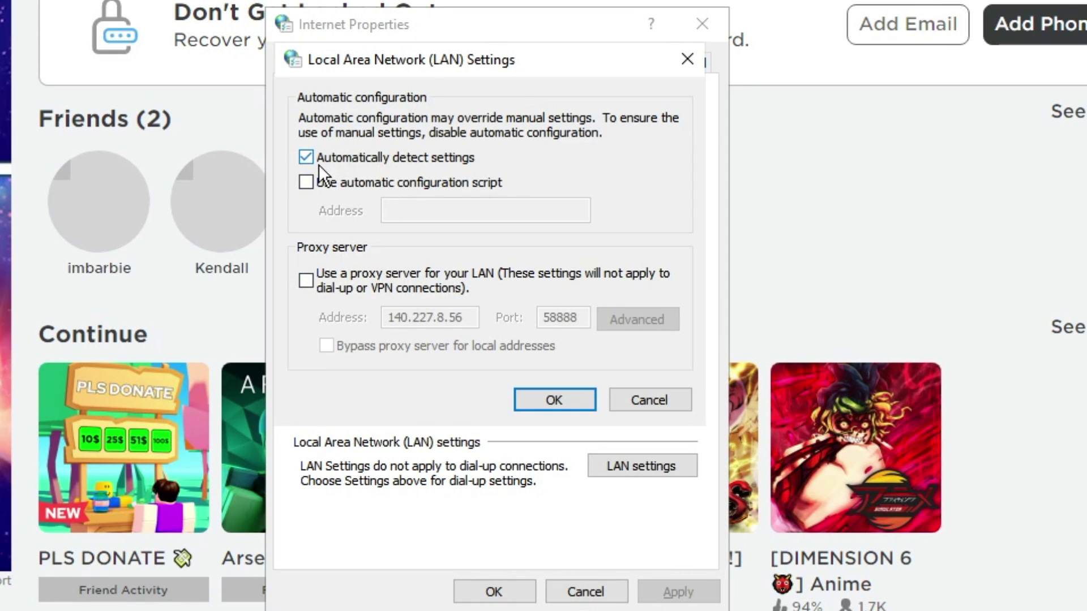
pyautogui.click(517, 594)
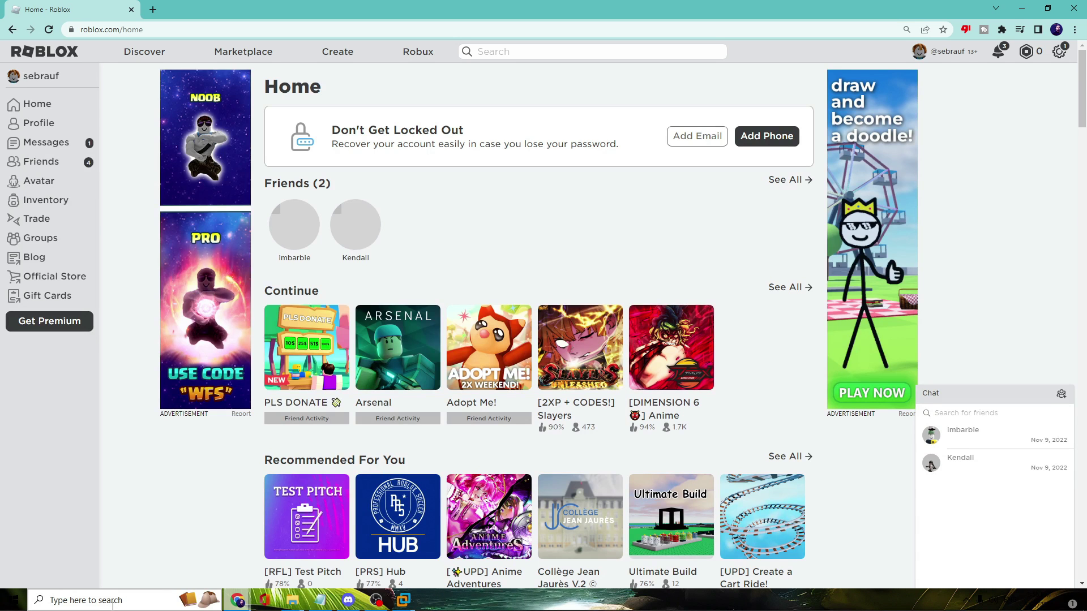
# Step: Run appwiz.cpl and uninstall Roblox Player for ASUS, accepting removal of its broken entry
pyautogui.click(113, 605)
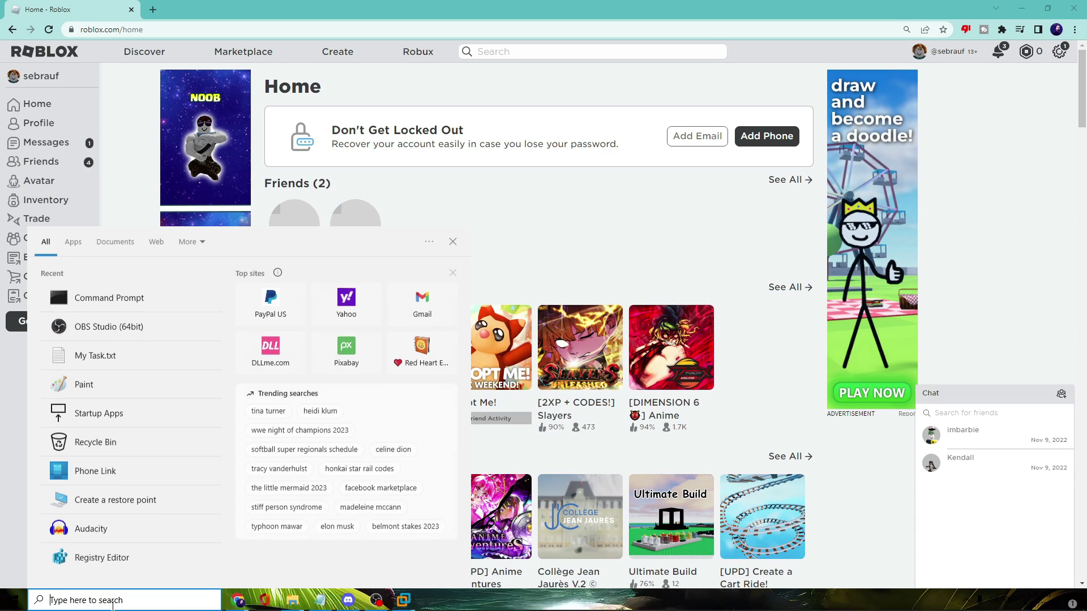
pyautogui.write('appw')
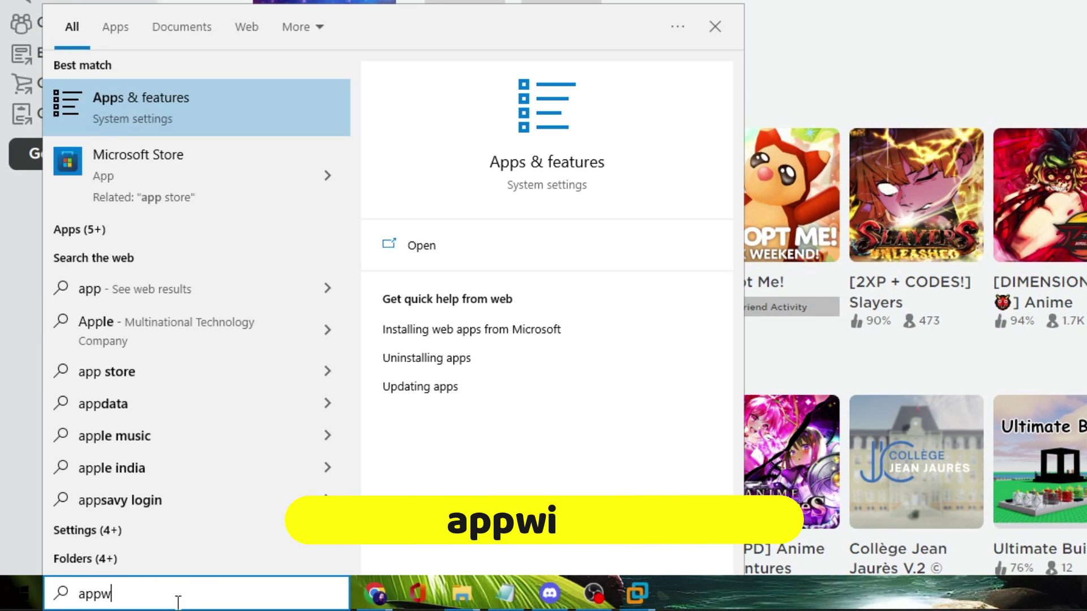
pyautogui.write('iz.cpl')
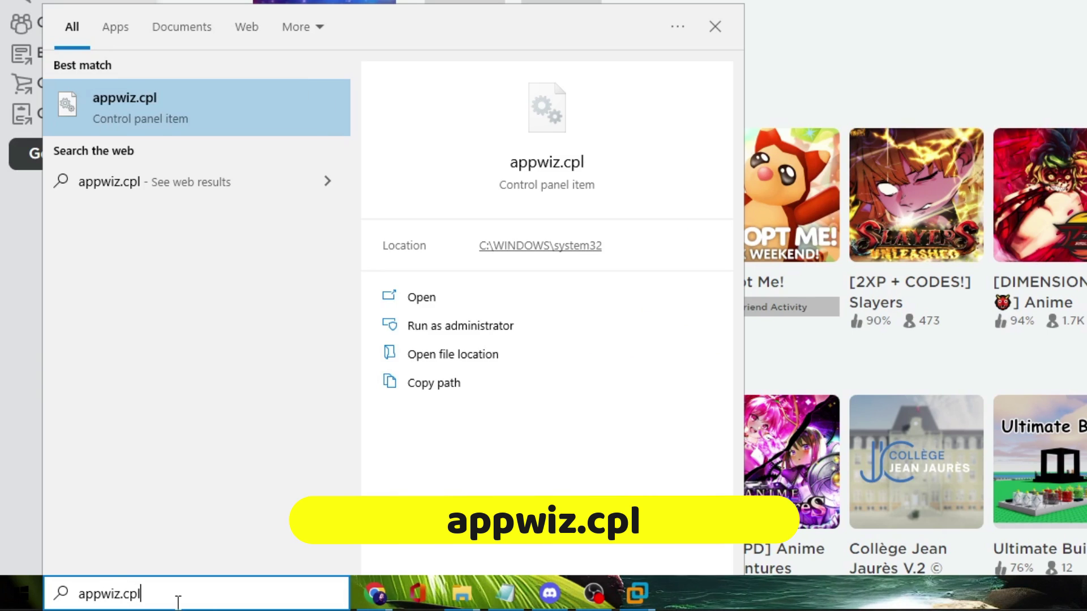
pyautogui.press('Return')
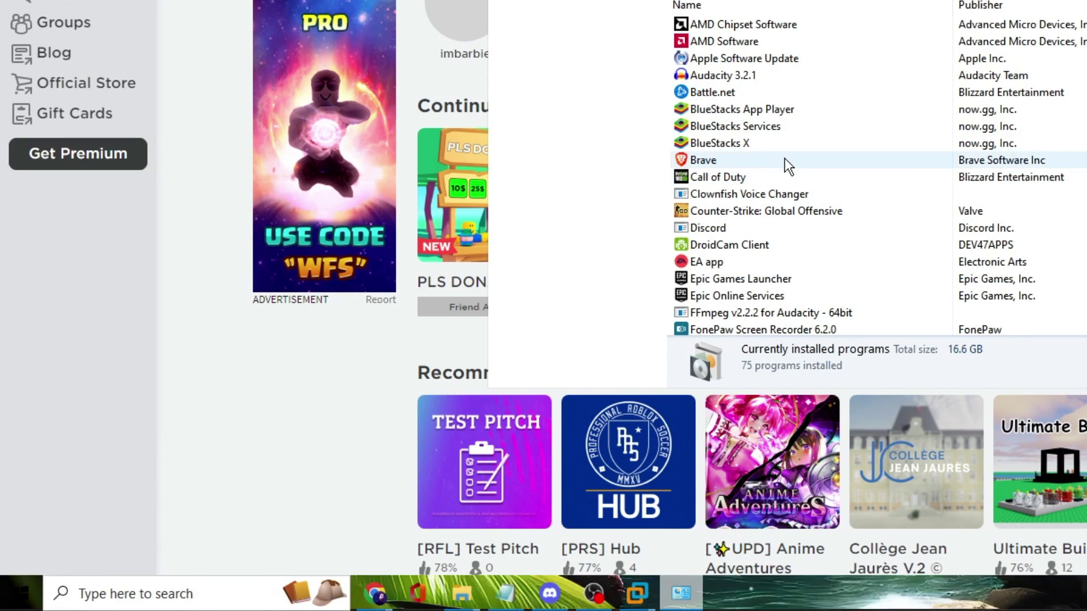
pyautogui.click(785, 161)
pyautogui.press('r')
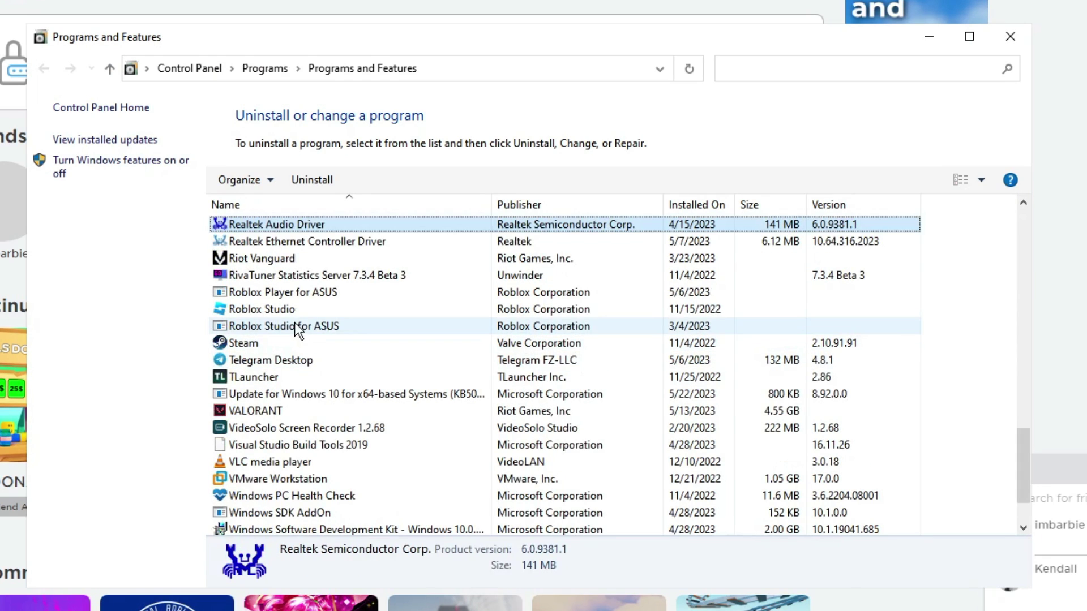
pyautogui.press('Down')
pyautogui.press('Down')
pyautogui.press('Down')
pyautogui.press('Down')
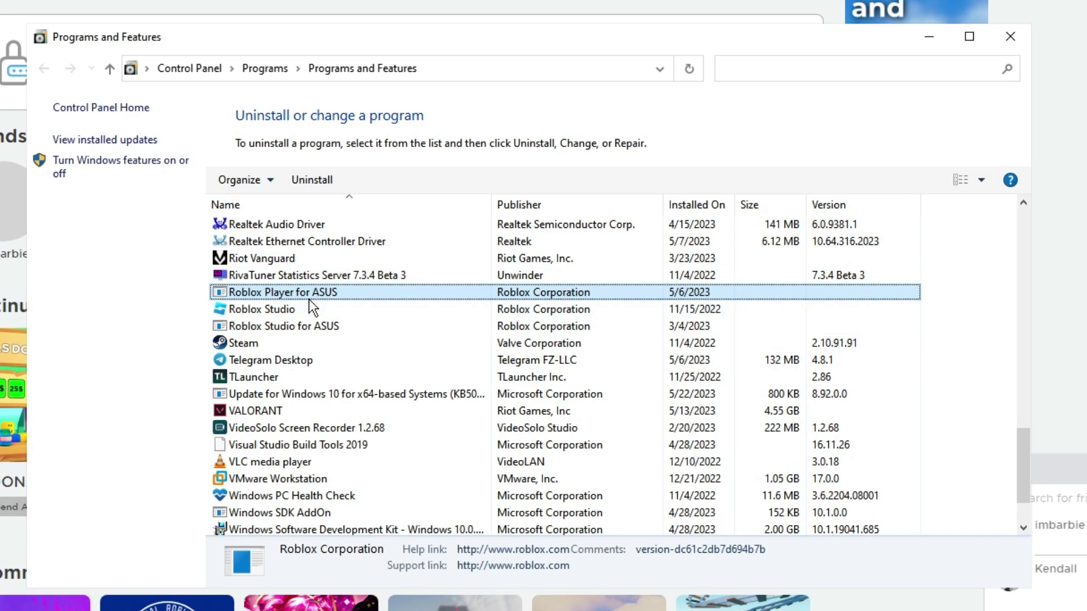
pyautogui.click(312, 179)
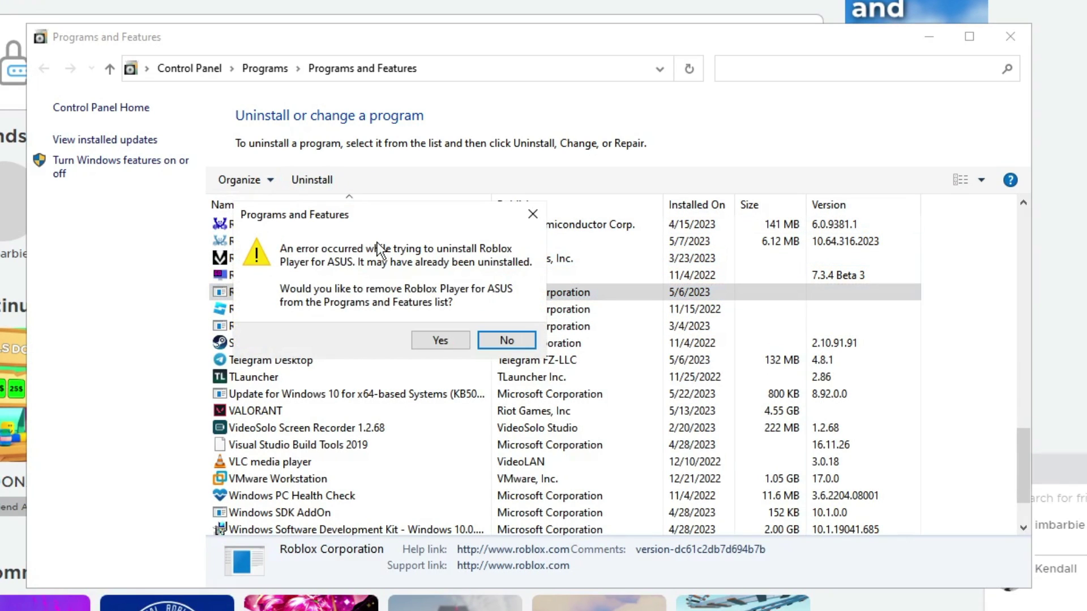
pyautogui.click(437, 337)
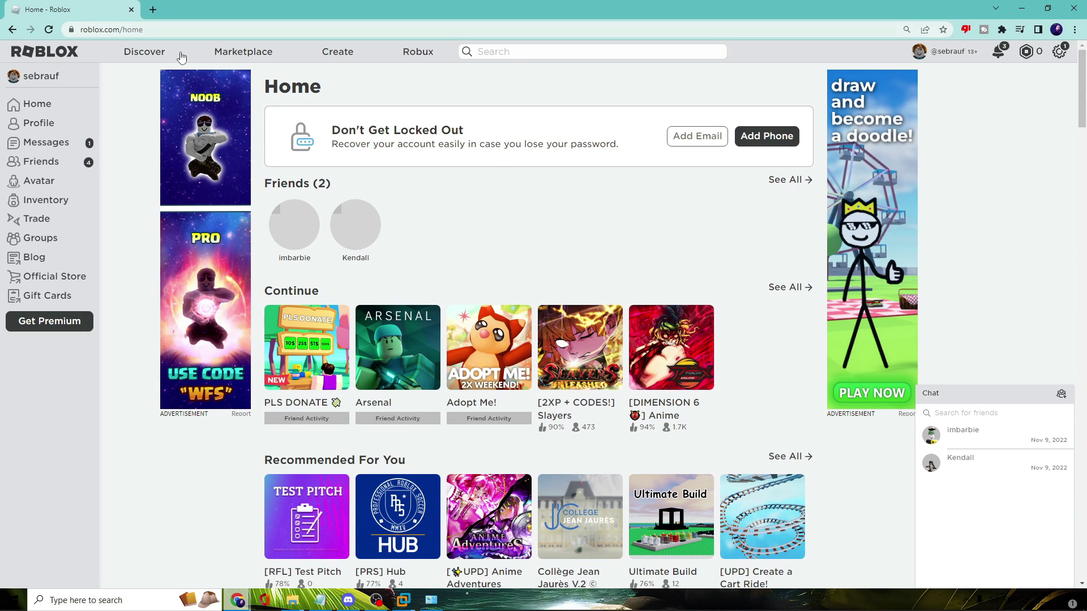
# Step: Play Arsenal, download and run RobloxPlayerLauncher.exe, and accept the successful installation message
pyautogui.scroll(-2, 528, 277)
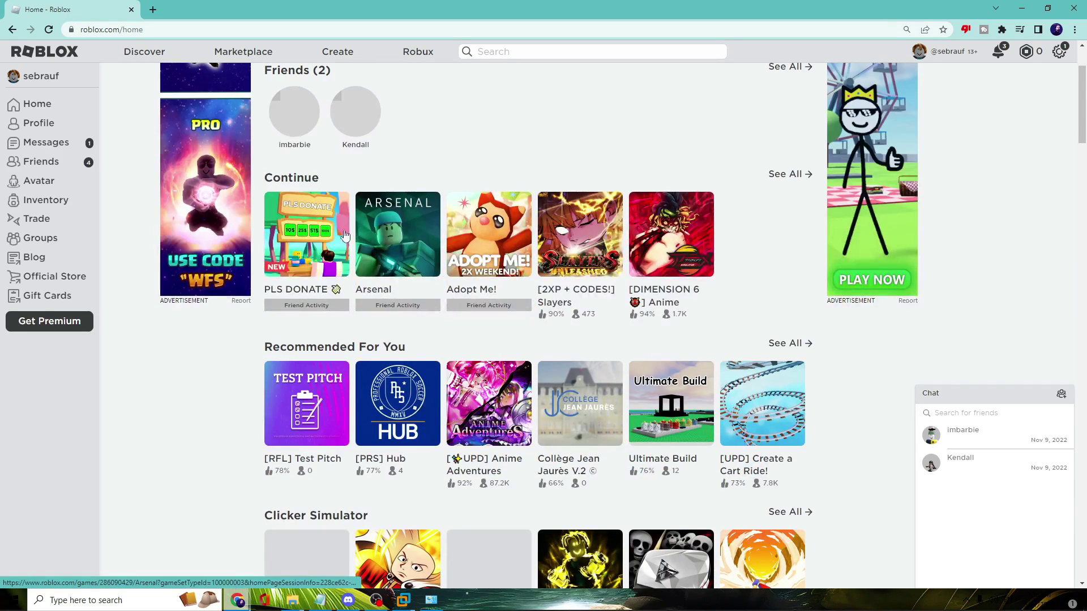
pyautogui.click(394, 233)
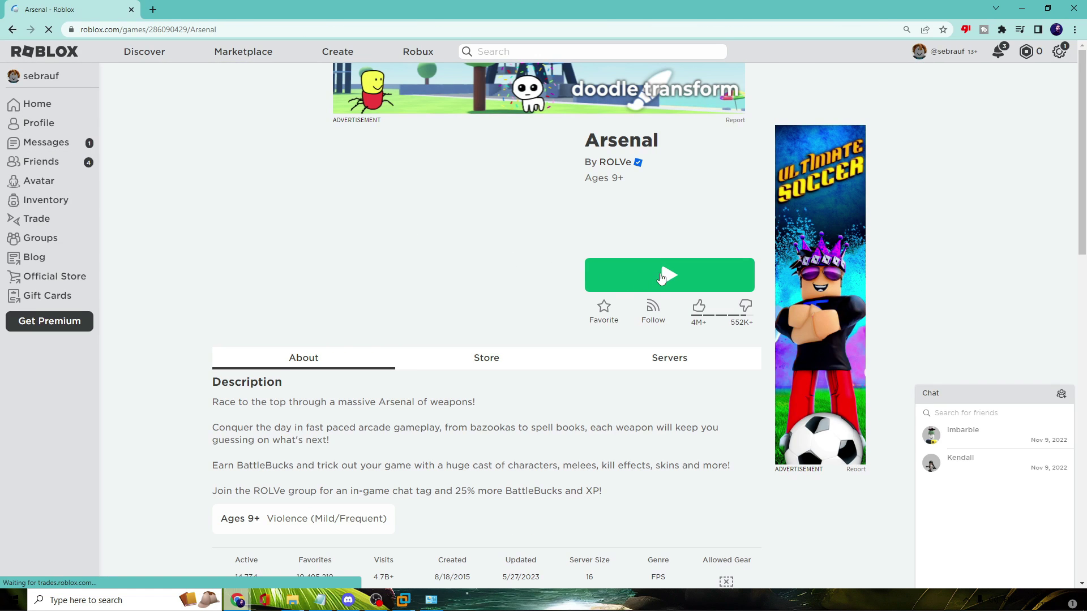
pyautogui.click(670, 277)
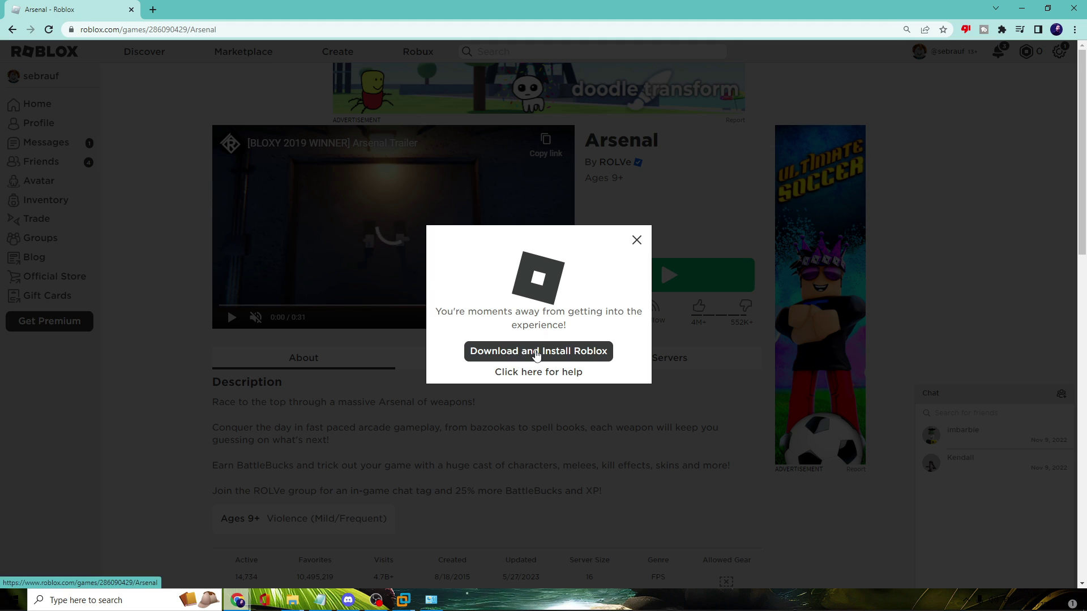
pyautogui.click(555, 352)
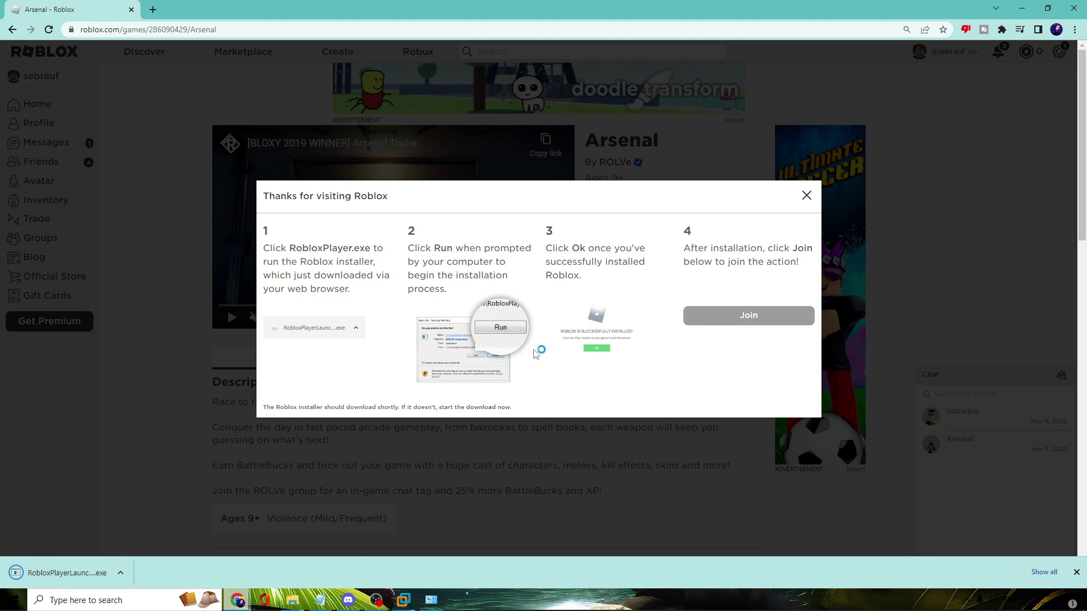
pyautogui.click(89, 574)
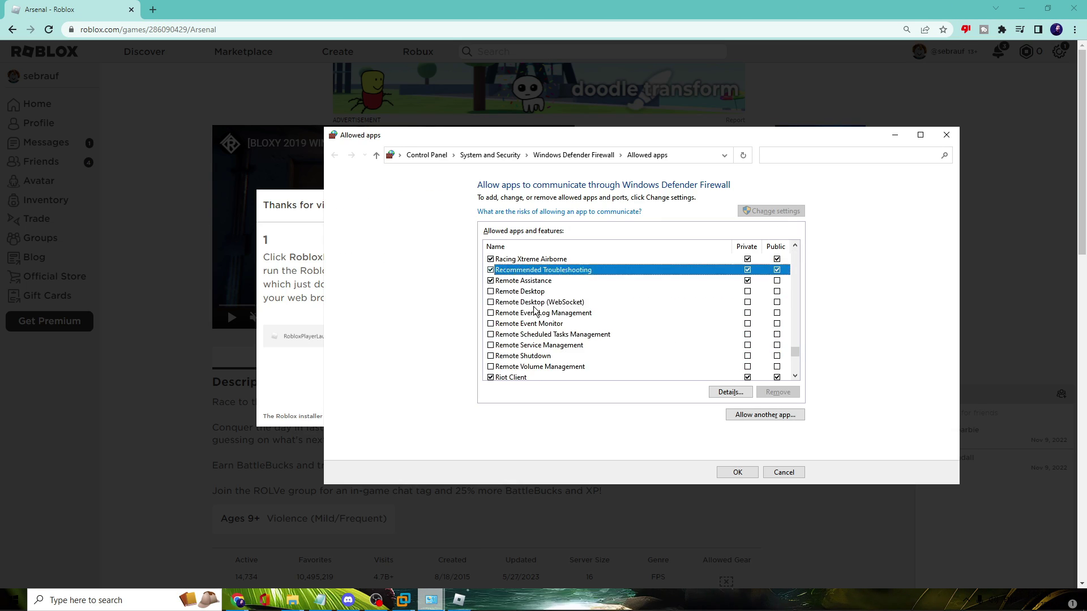
pyautogui.scroll(2, 534, 309)
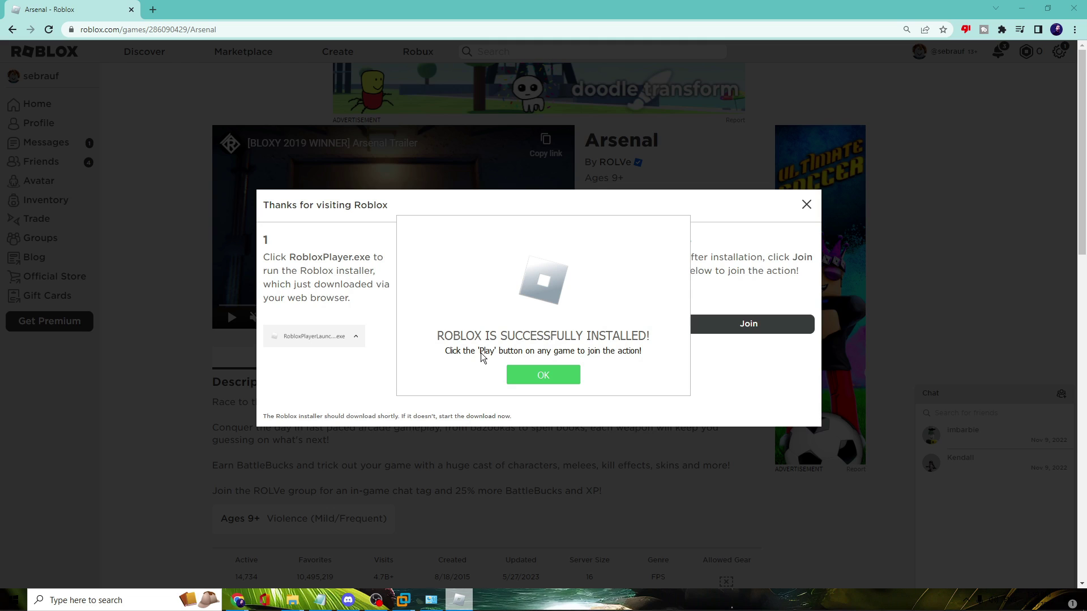
pyautogui.click(538, 372)
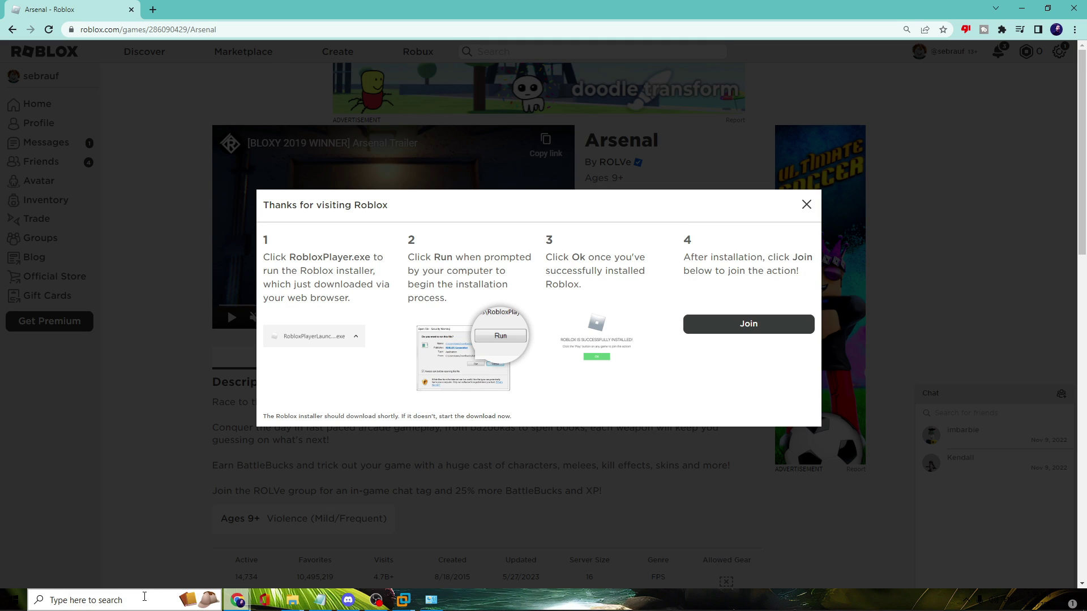
# Step: Open 'Allow an app through Windows Firewall' and unlock it with Change settings
pyautogui.click(145, 597)
pyautogui.write('allo')
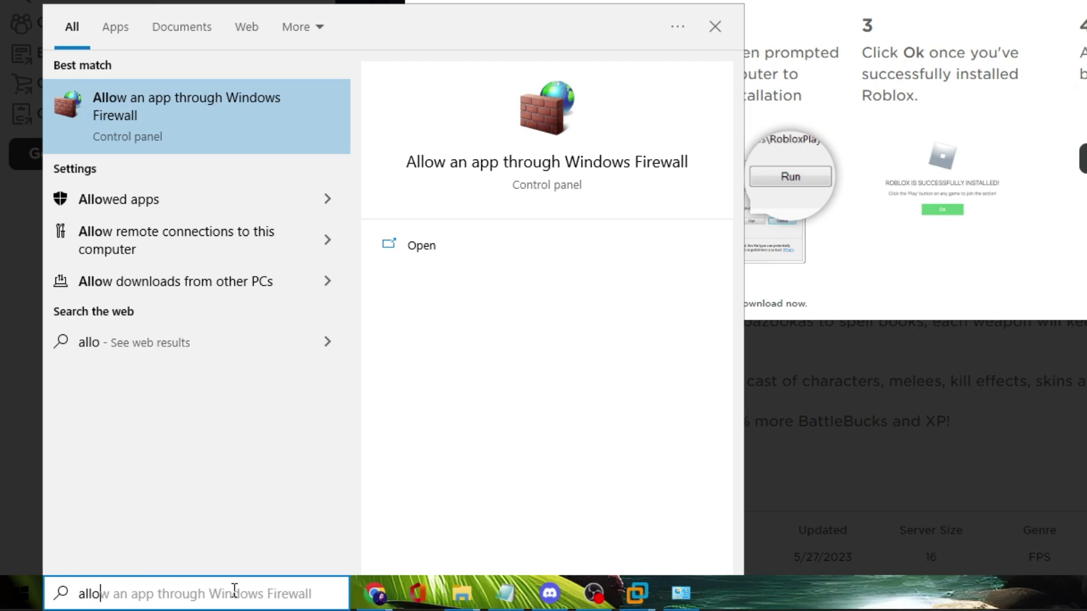
pyautogui.write('w an')
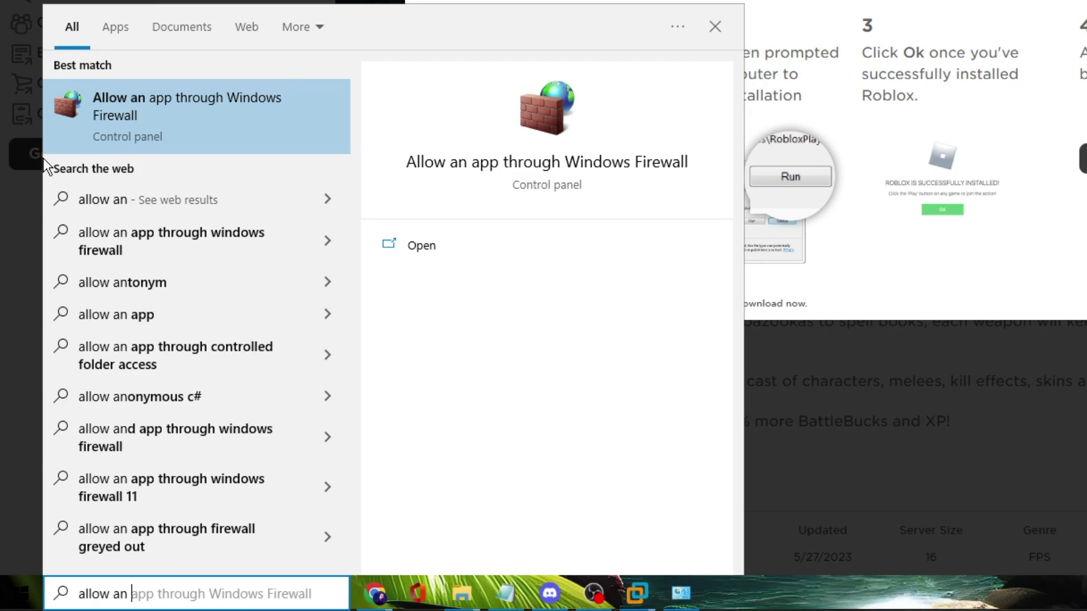
pyautogui.click(205, 108)
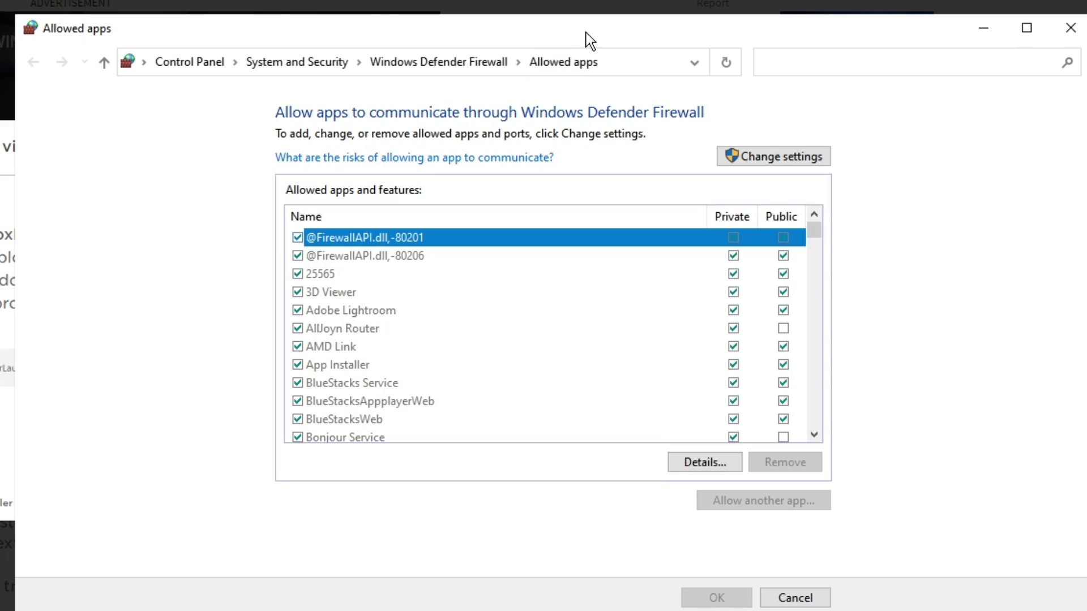
pyautogui.moveTo(586, 32); pyautogui.dragTo(511, 57)
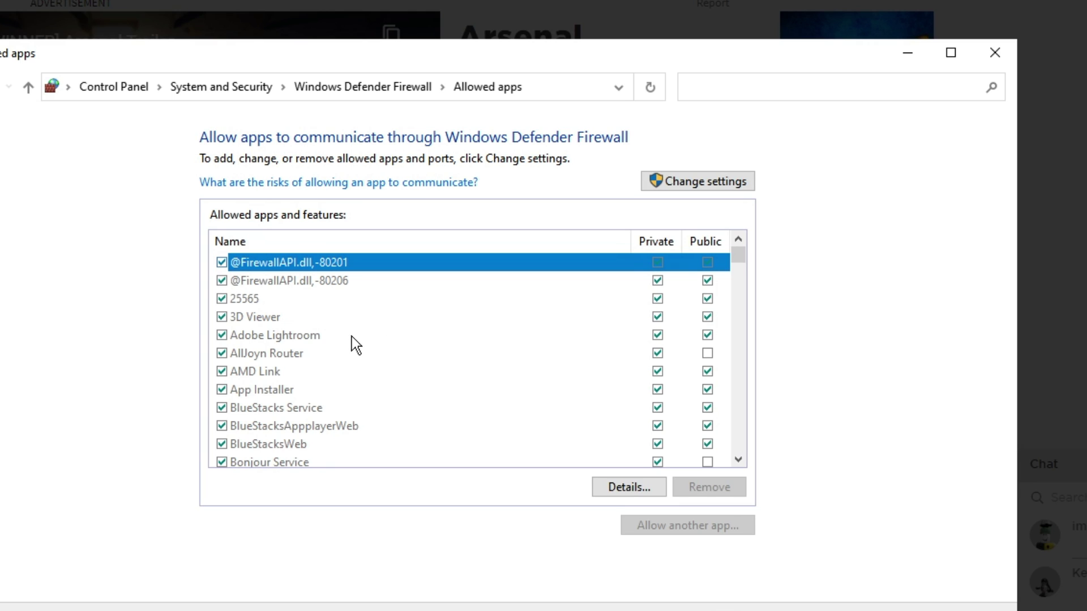
pyautogui.click(708, 182)
# Step: Verify Roblox Beta and Roblox Launcher are ticked for Private and Public networks
pyautogui.click(303, 339)
pyautogui.scroll(-2, 295, 357)
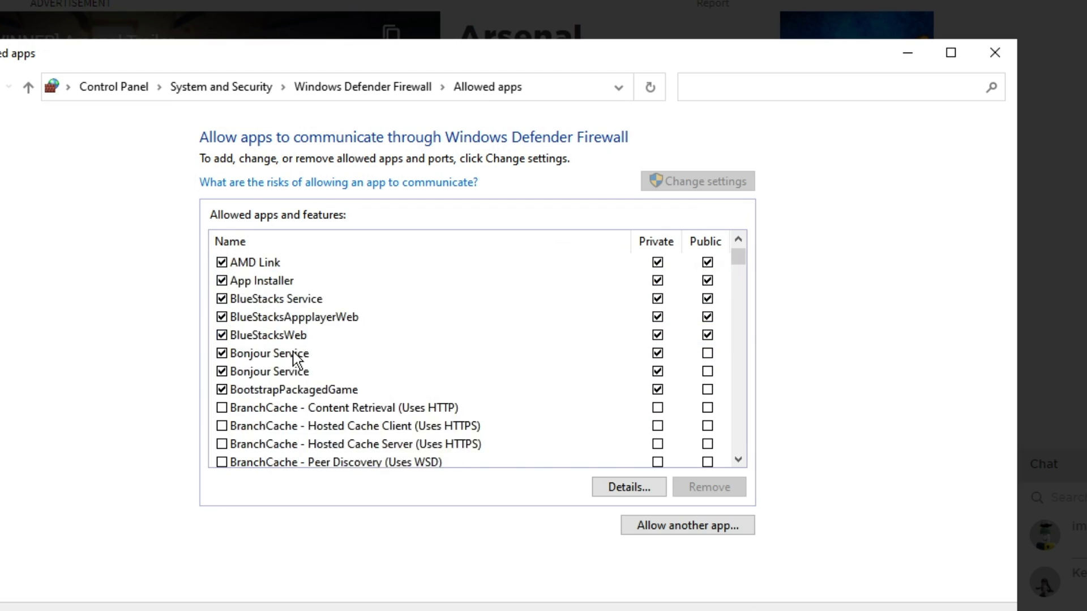
pyautogui.scroll(-9, 294, 358)
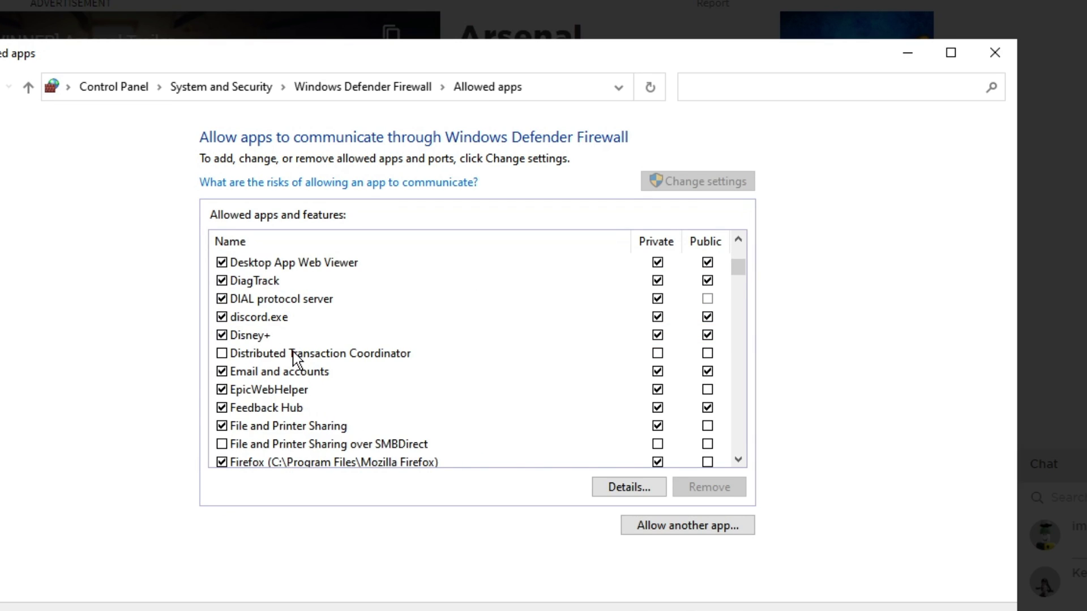
pyautogui.scroll(-1, 294, 358)
pyautogui.scroll(-20, 363, 357)
pyautogui.click(224, 389)
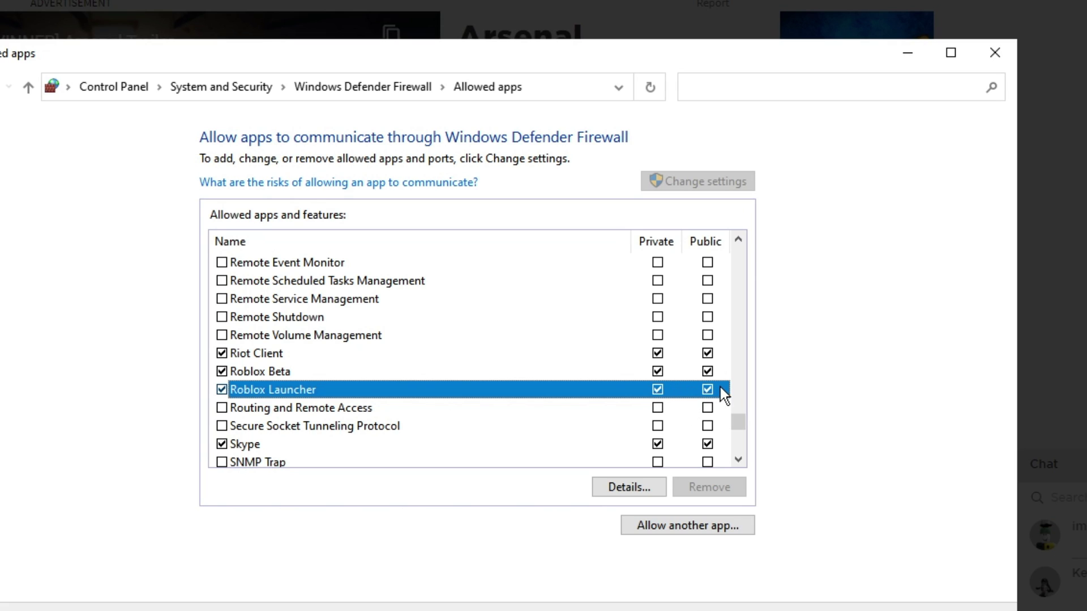
pyautogui.click(301, 372)
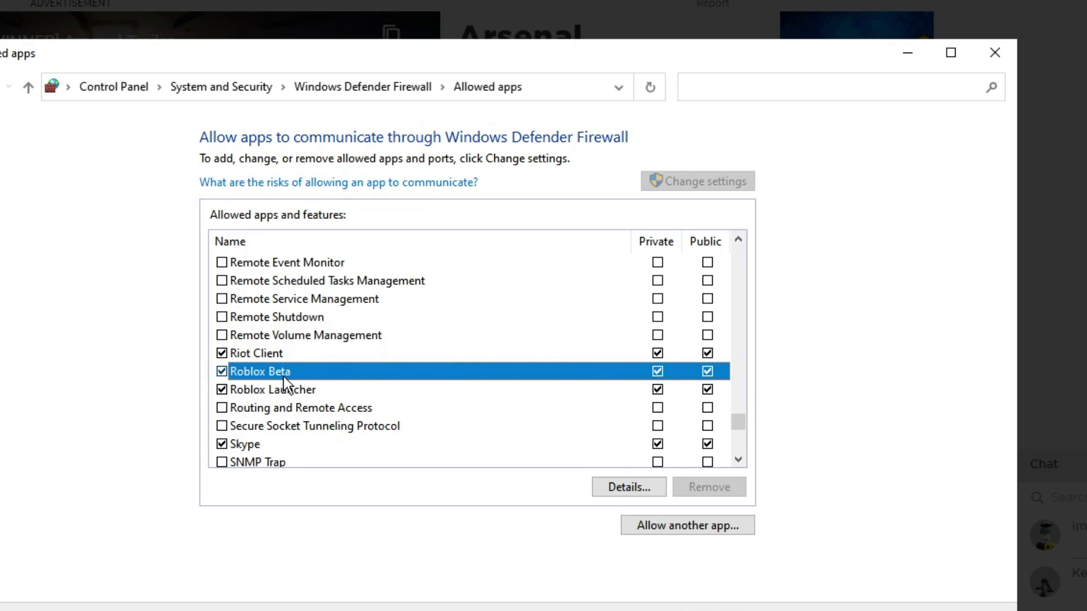
pyautogui.click(310, 392)
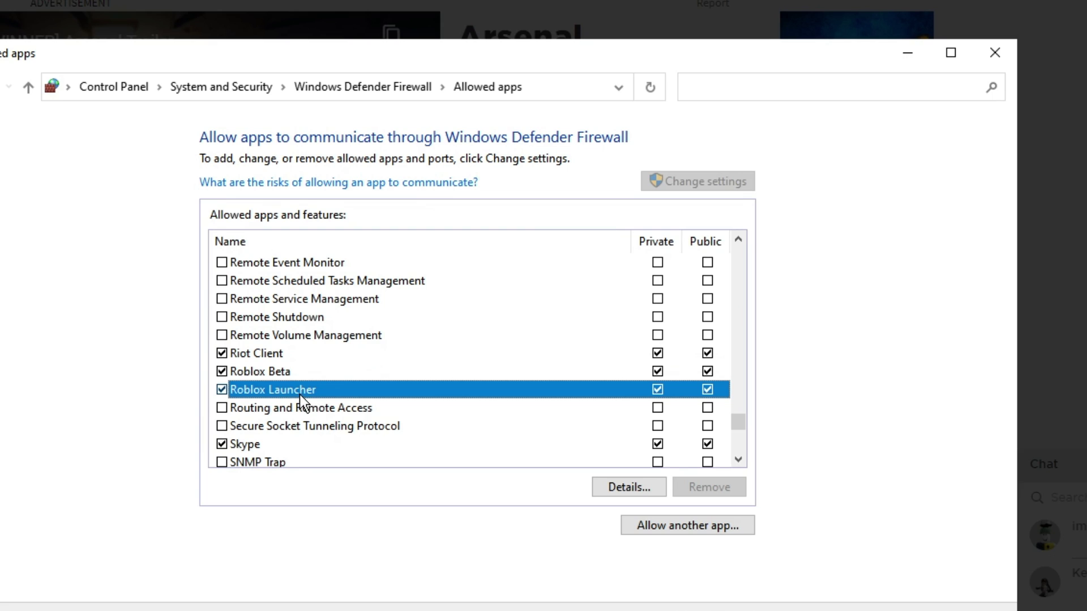
pyautogui.click(287, 375)
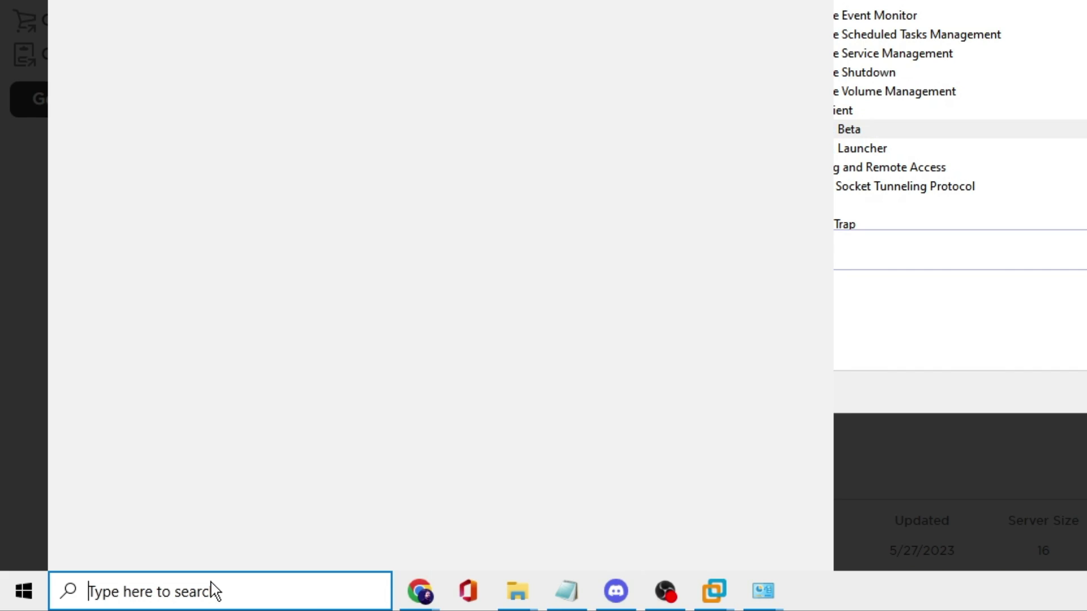
# Step: Copy the Start Menu\Programs\Roblox folder path from Roblox Player's file location, then close Explorer
pyautogui.click(209, 590)
pyautogui.write('robl')
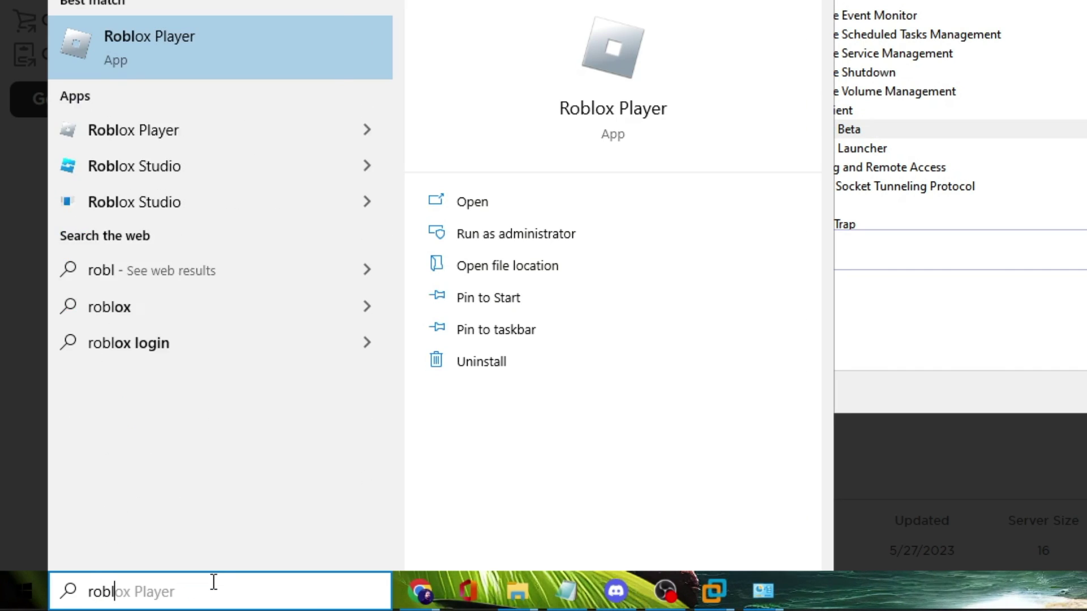
pyautogui.write('ox')
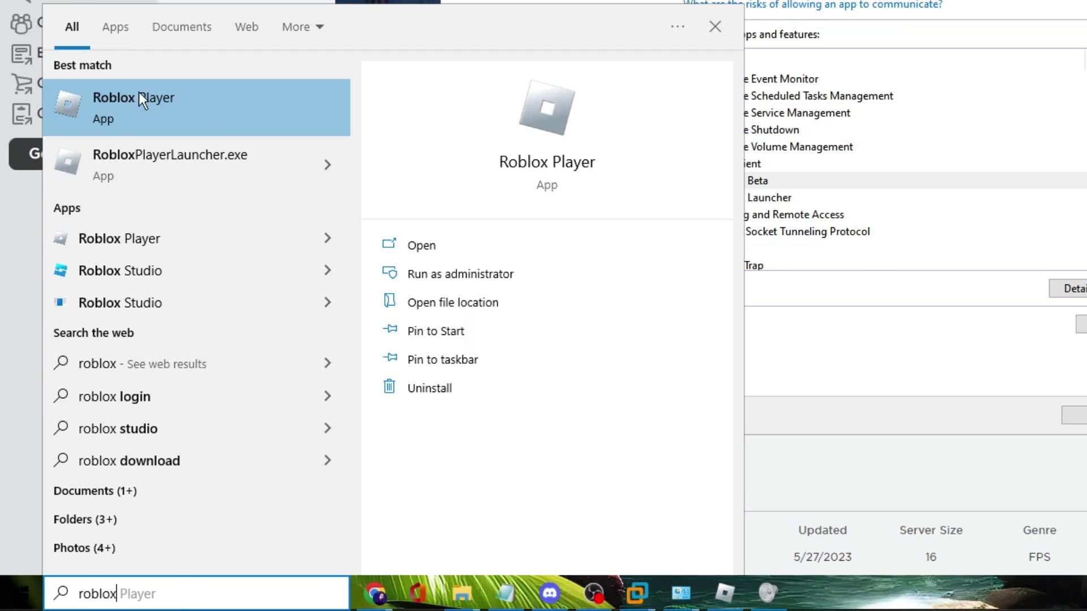
pyautogui.rightClick(166, 99)
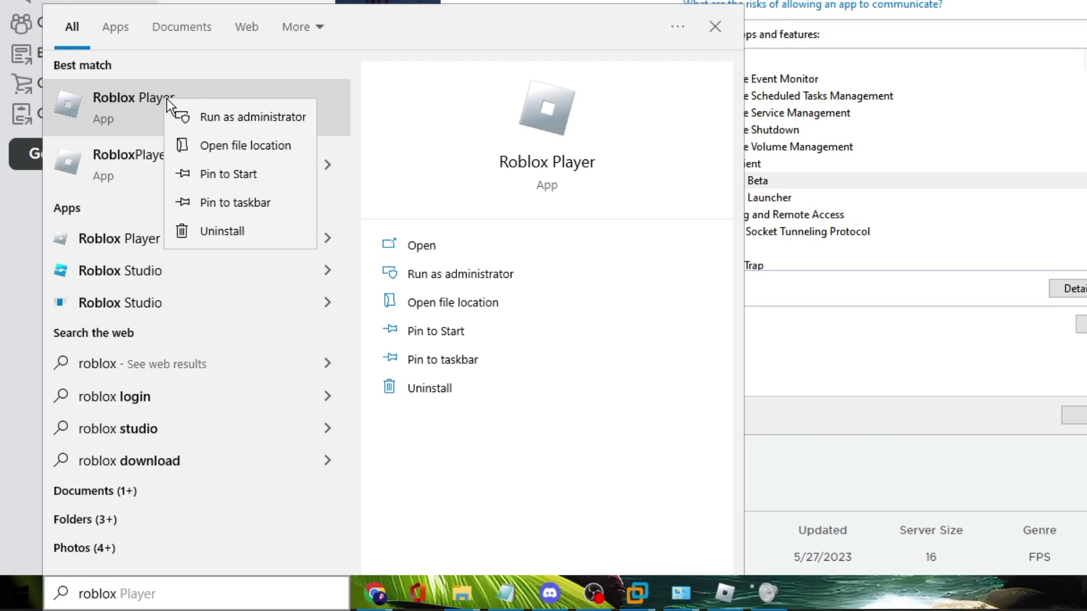
pyautogui.click(222, 143)
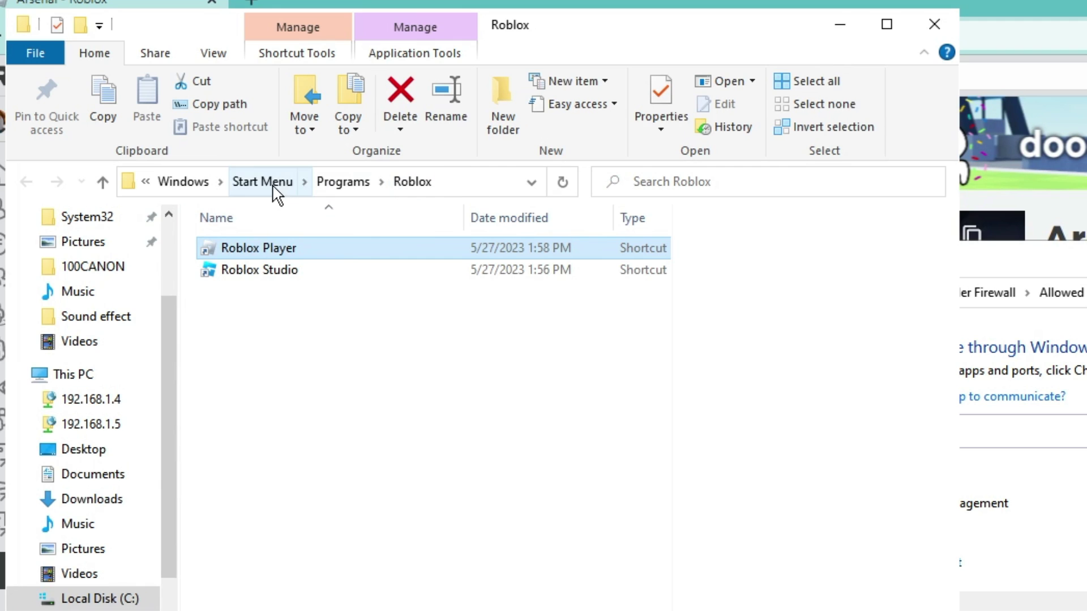
pyautogui.click(468, 183)
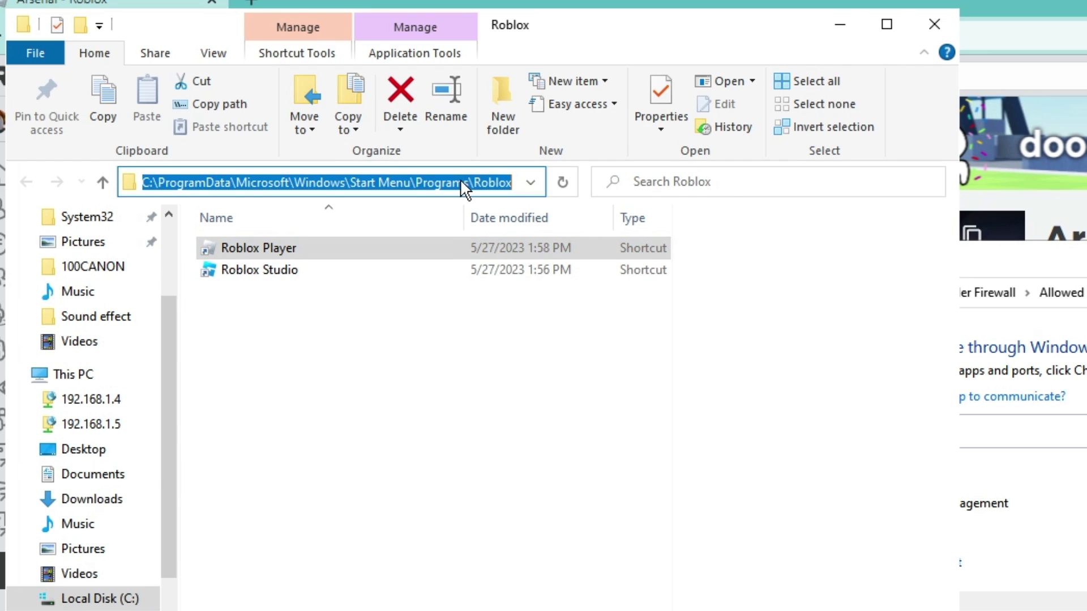
pyautogui.rightClick(463, 186)
pyautogui.click(496, 245)
pyautogui.click(935, 24)
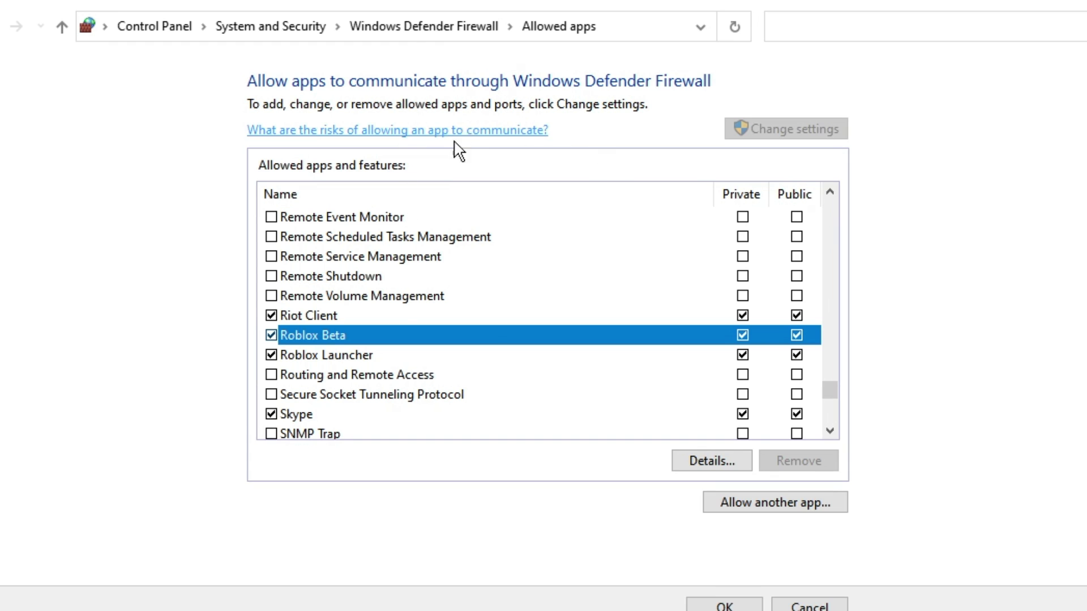
# Step: Browse to the pasted Roblox Start Menu folder and select the Roblox Player shortcut
pyautogui.click(757, 510)
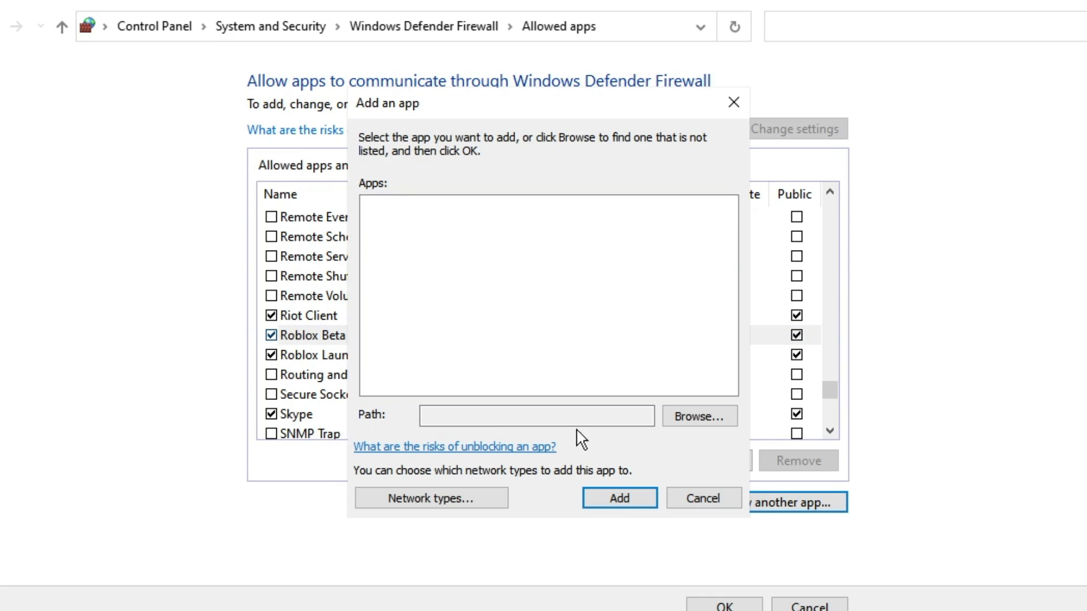
pyautogui.click(691, 422)
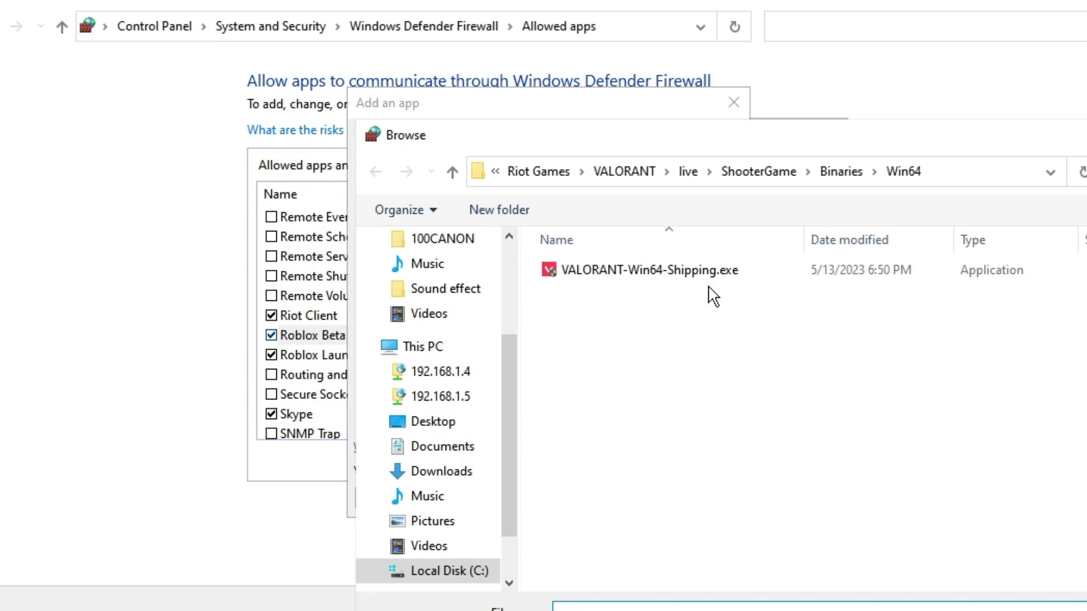
pyautogui.click(944, 179)
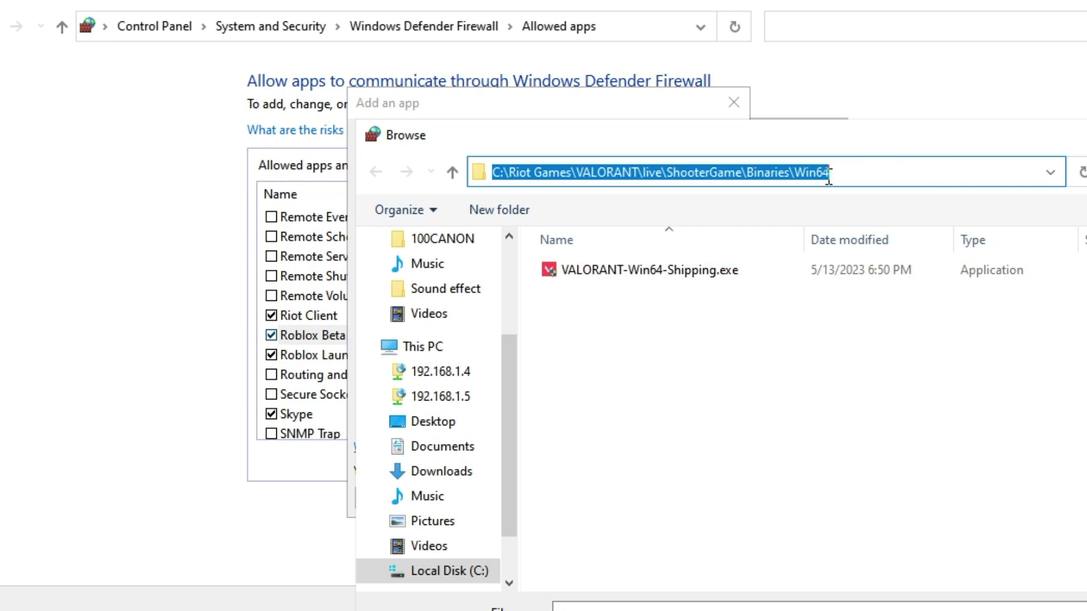
pyautogui.rightClick(789, 174)
pyautogui.click(836, 260)
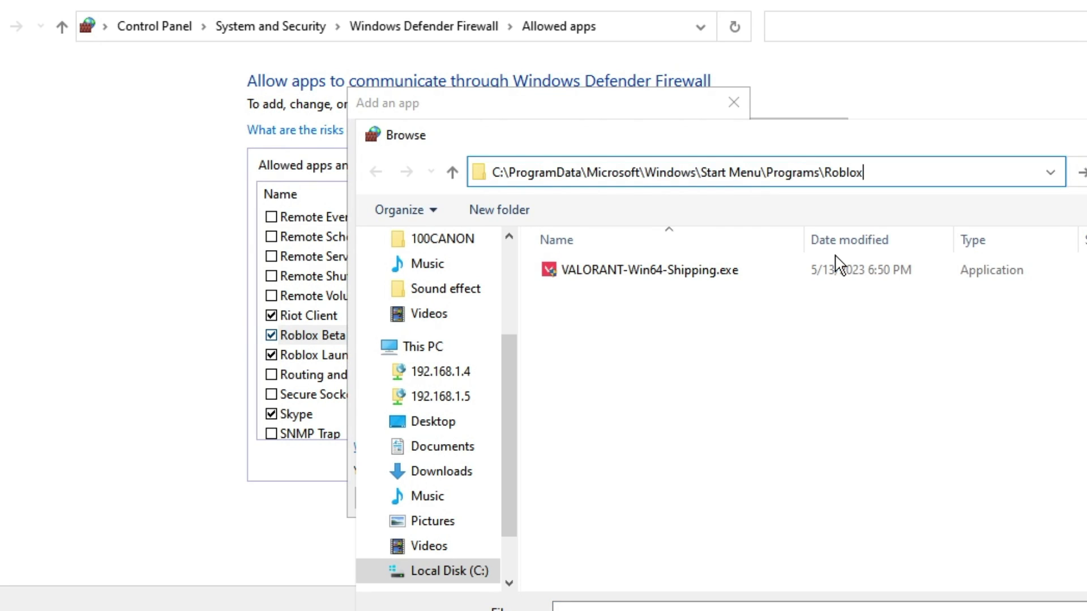
pyautogui.press('Return')
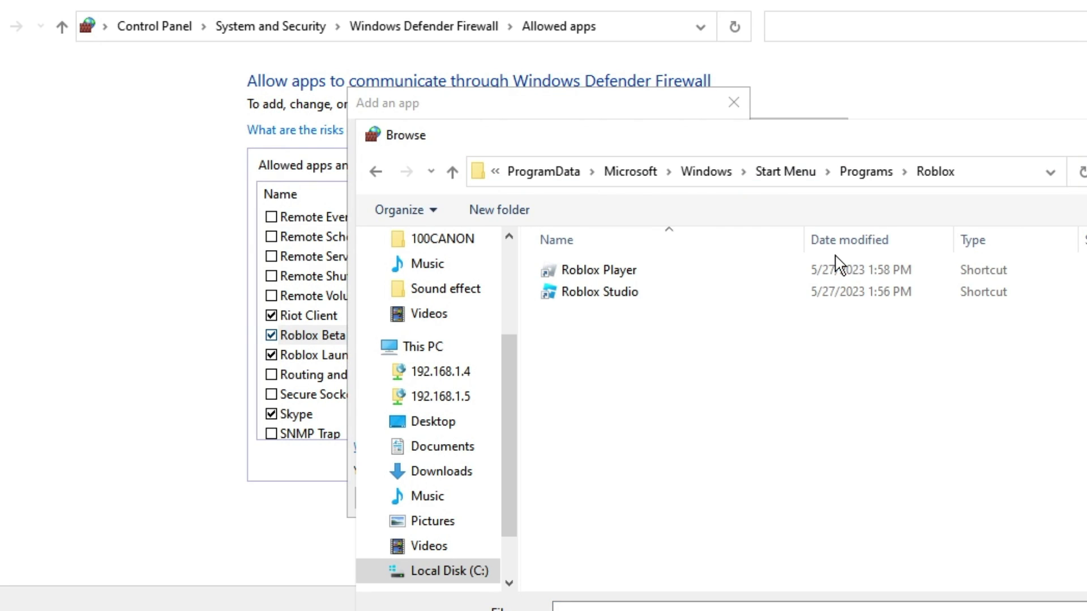
pyautogui.click(653, 273)
pyautogui.press('Return')
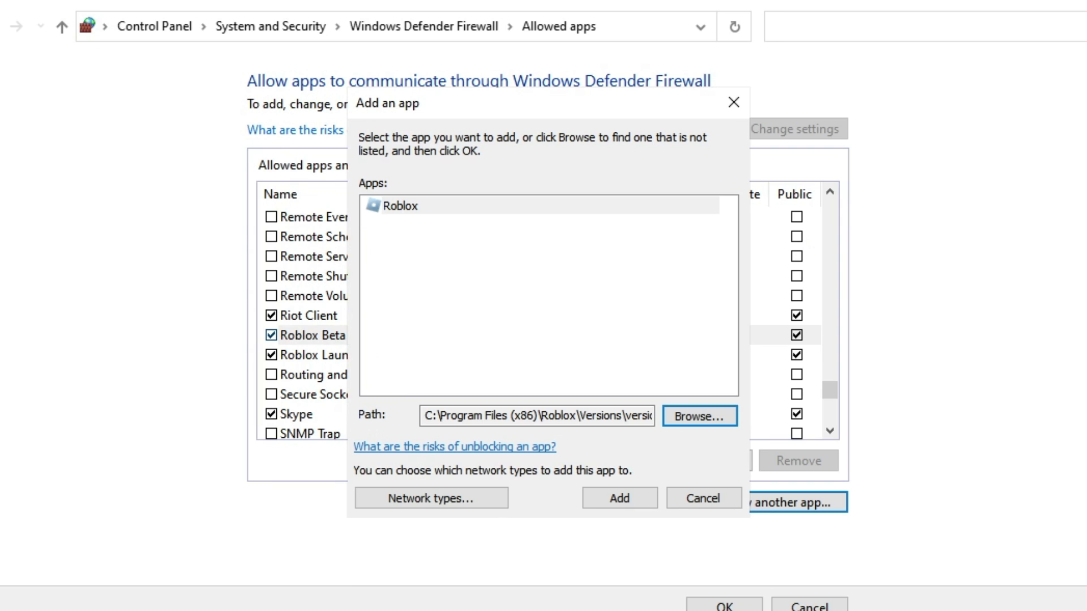
# Step: Add Roblox Player, allow it on Public networks too, and save with OK
pyautogui.click(631, 503)
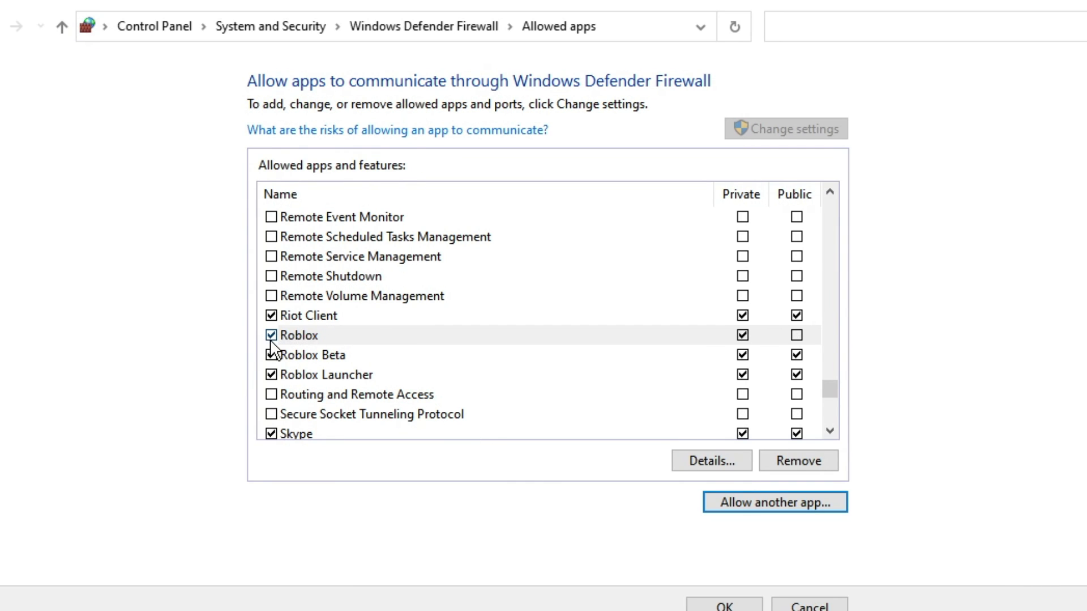
pyautogui.click(797, 336)
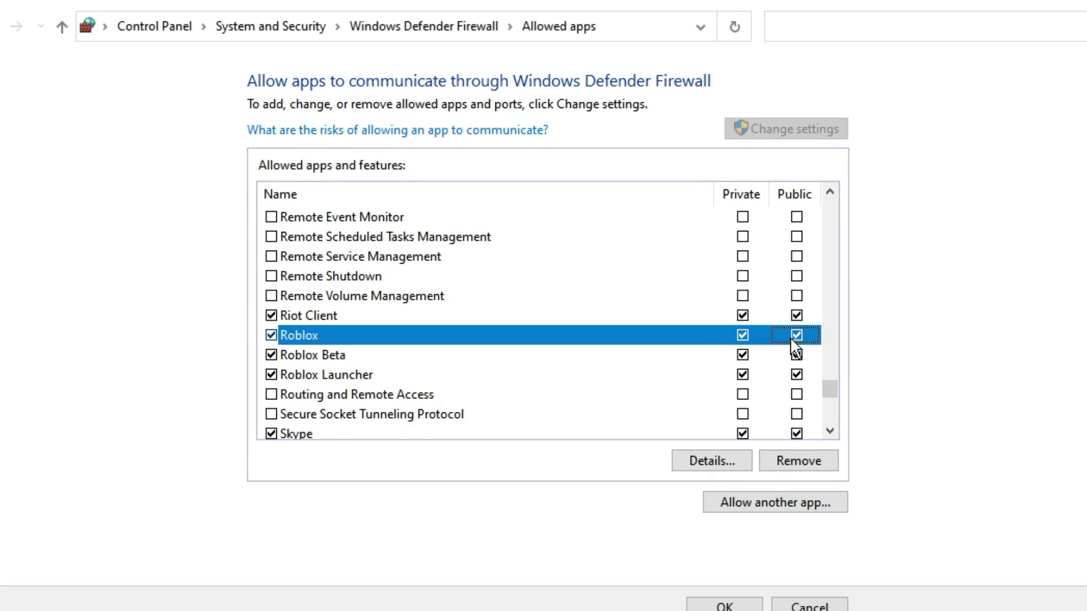
pyautogui.click(727, 606)
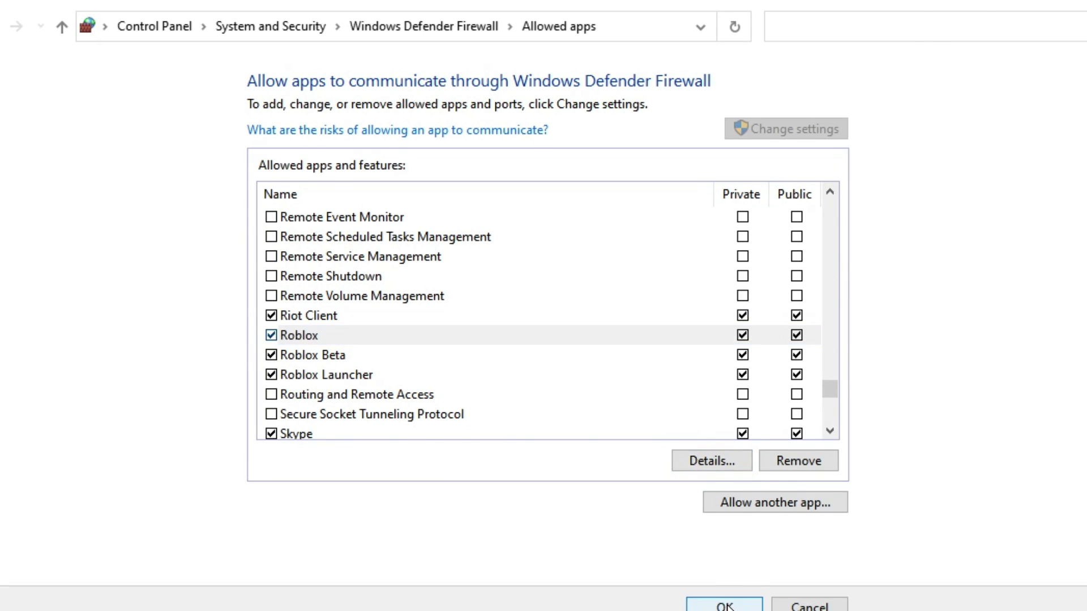
# Step: Run netsh int ip reset, netsh winsock reset and ipconfig /flushdns in an admin Command Prompt
pyautogui.click(80, 602)
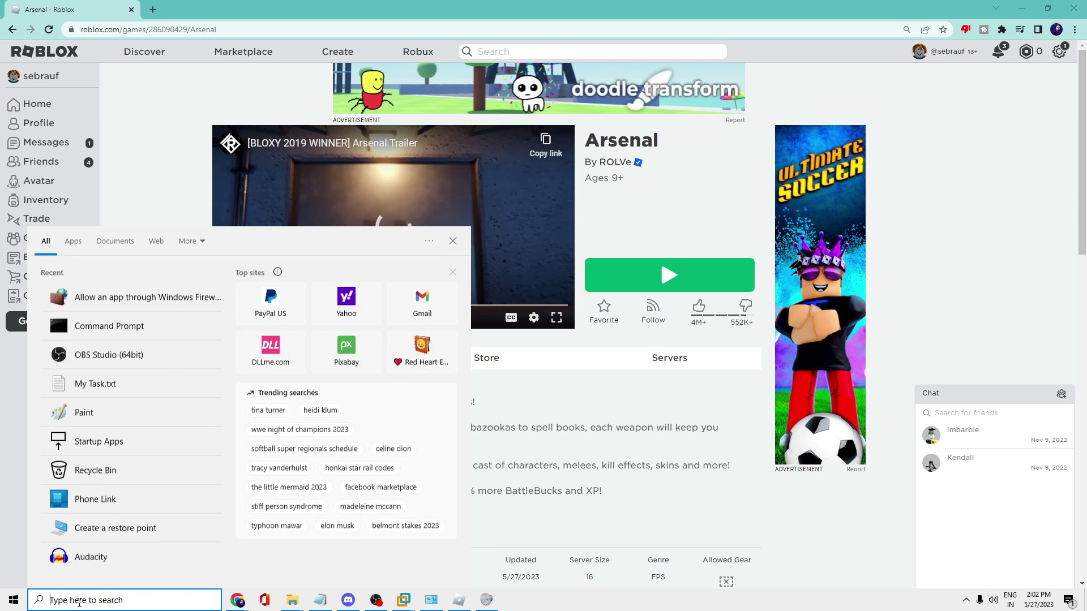
pyautogui.write('cmd')
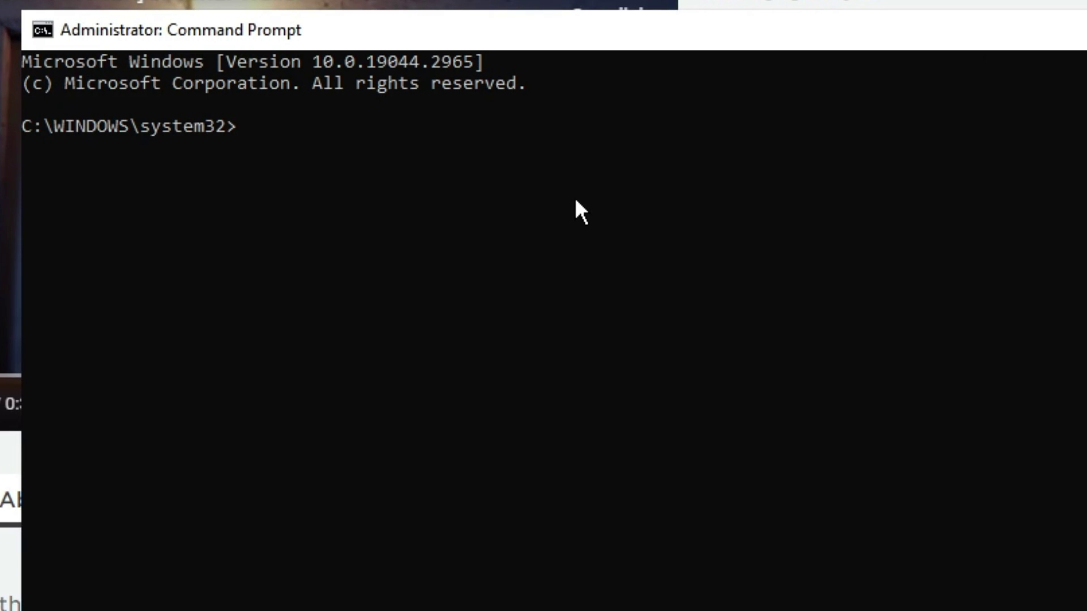
pyautogui.write('netsh int ip ')
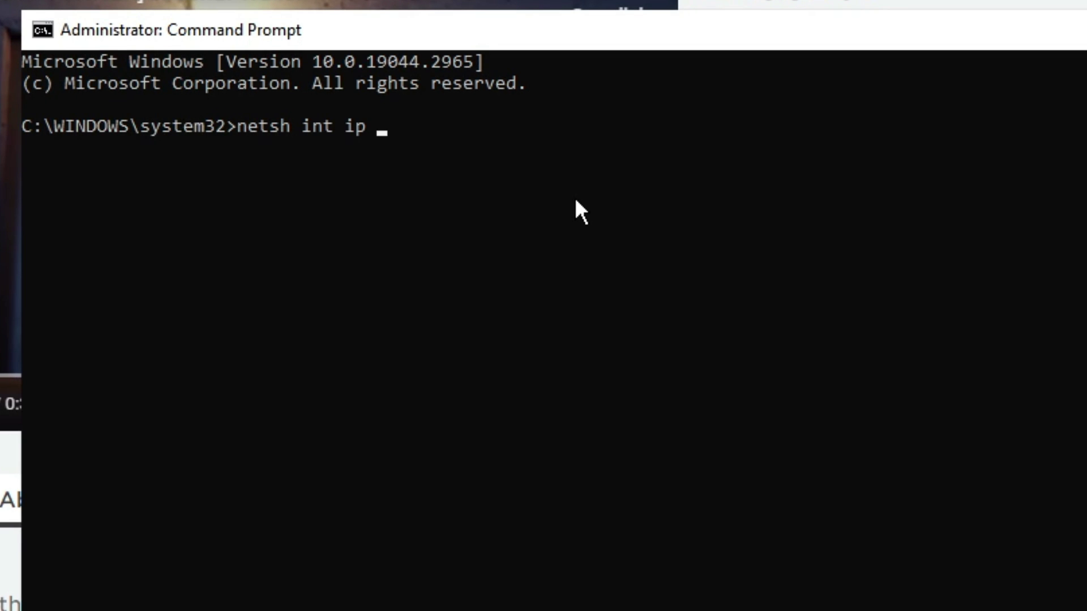
pyautogui.write('reset')
pyautogui.press('Return')
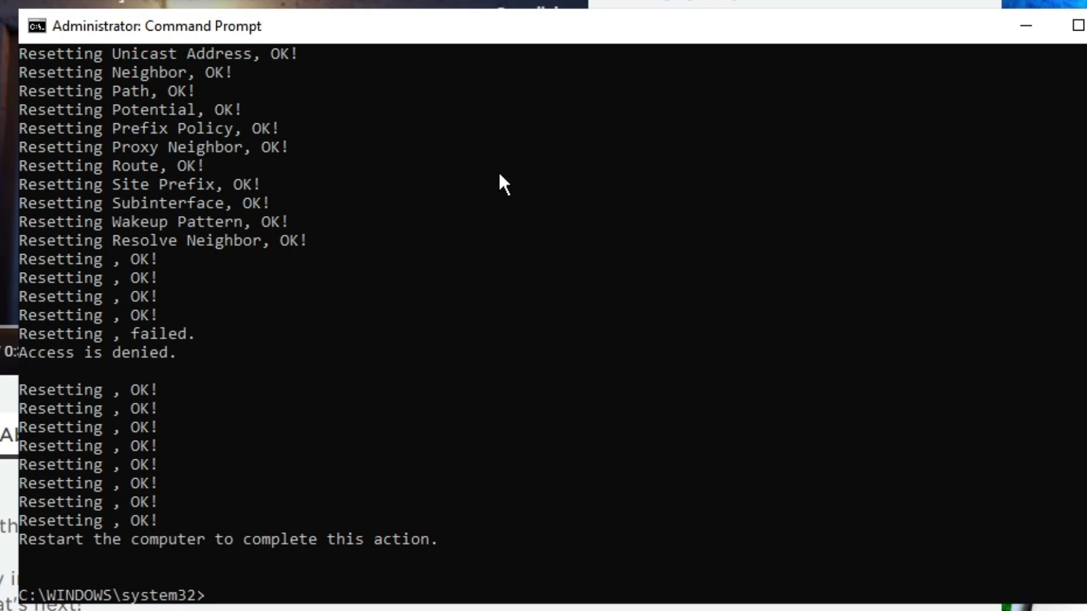
pyautogui.write('netsh winsock reset')
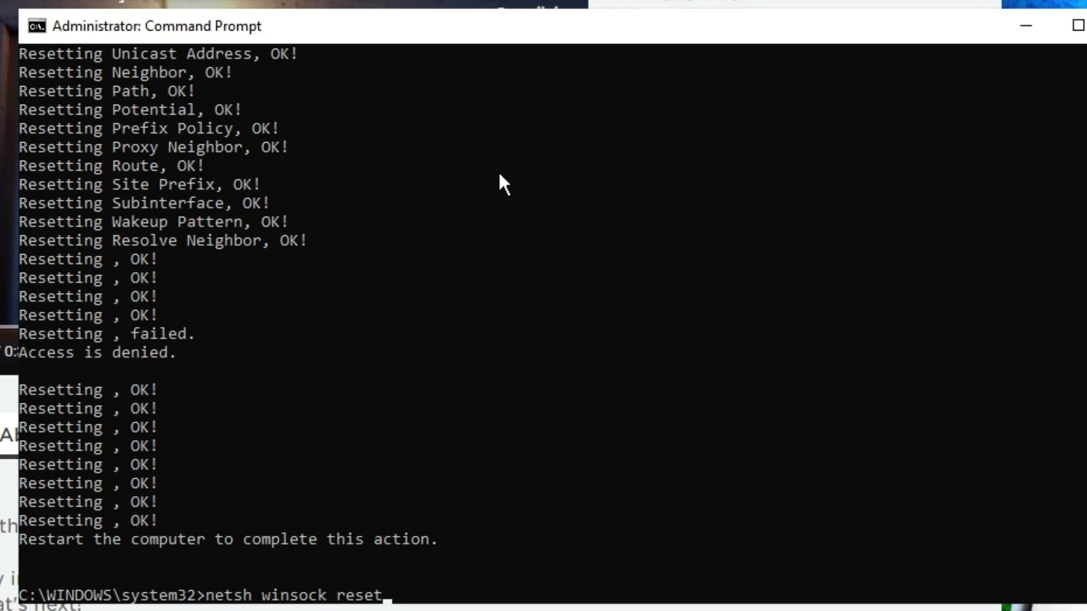
pyautogui.press('Return')
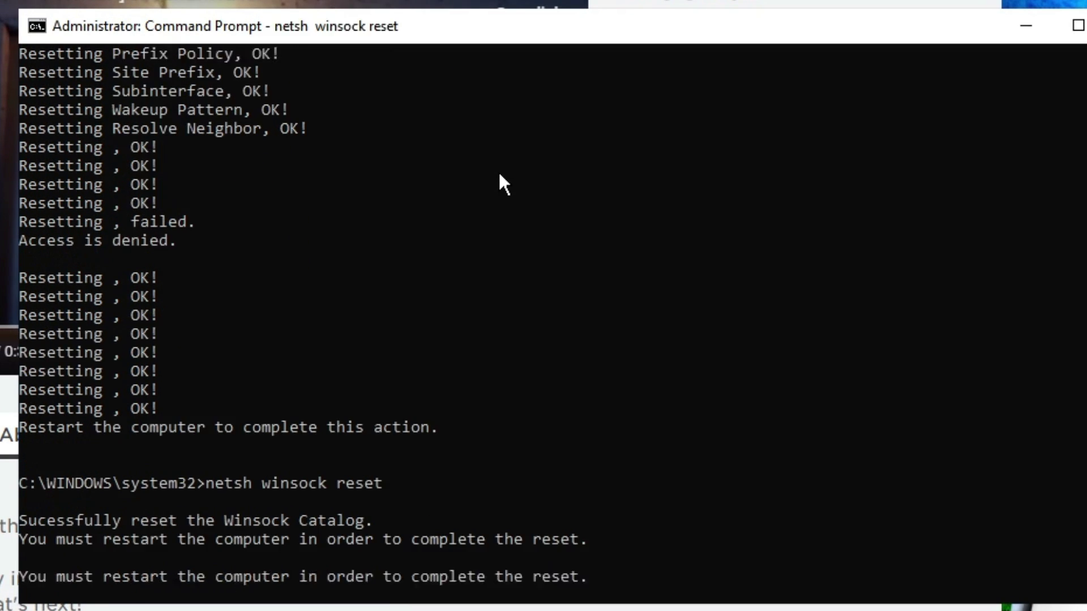
pyautogui.write('ipconfig')
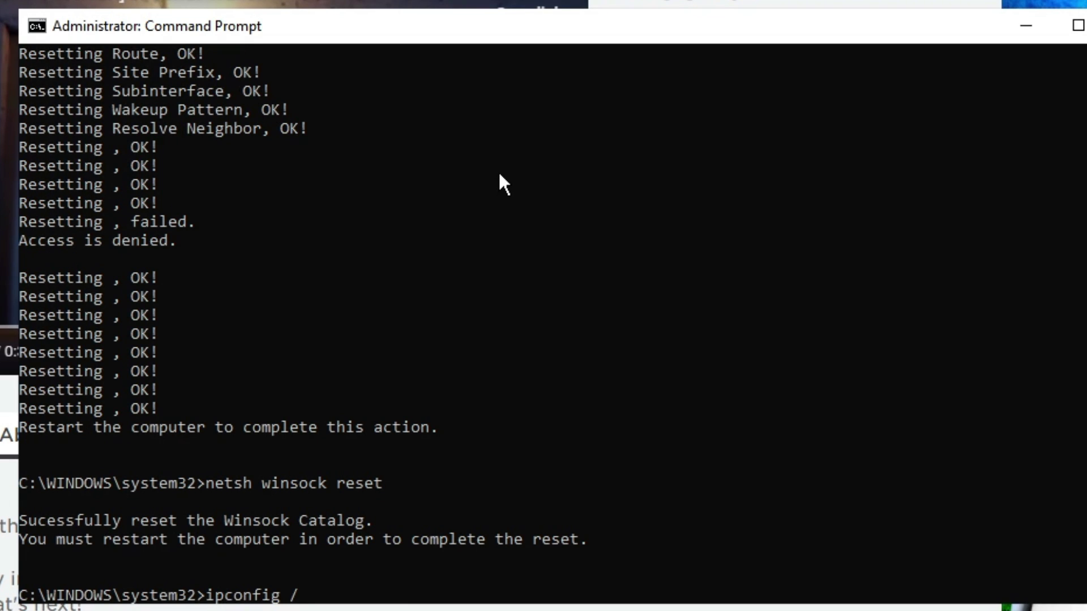
pyautogui.write(' /flushdns')
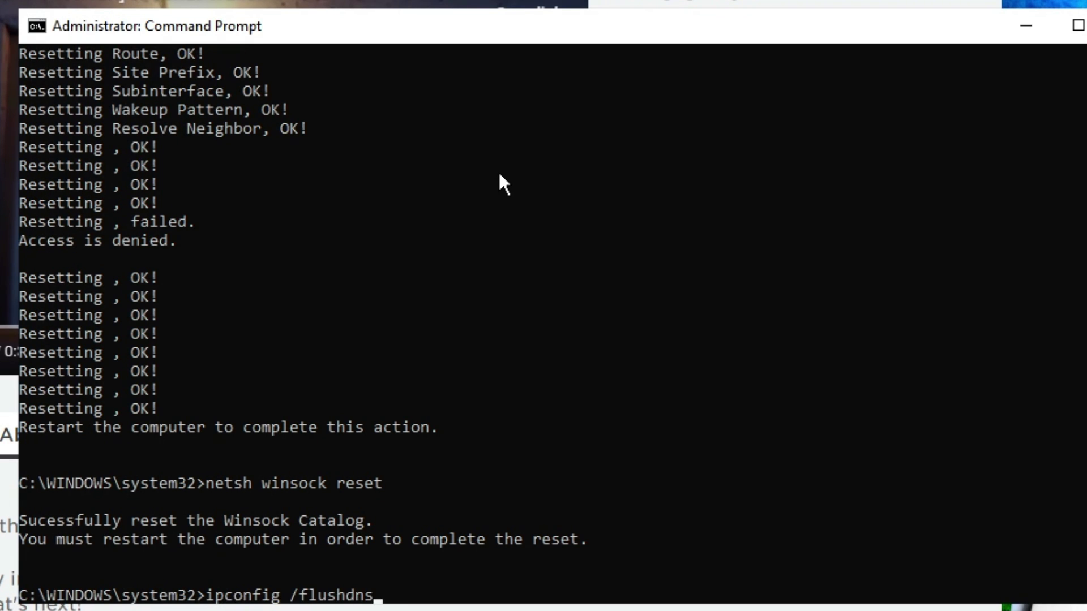
pyautogui.press('Return')
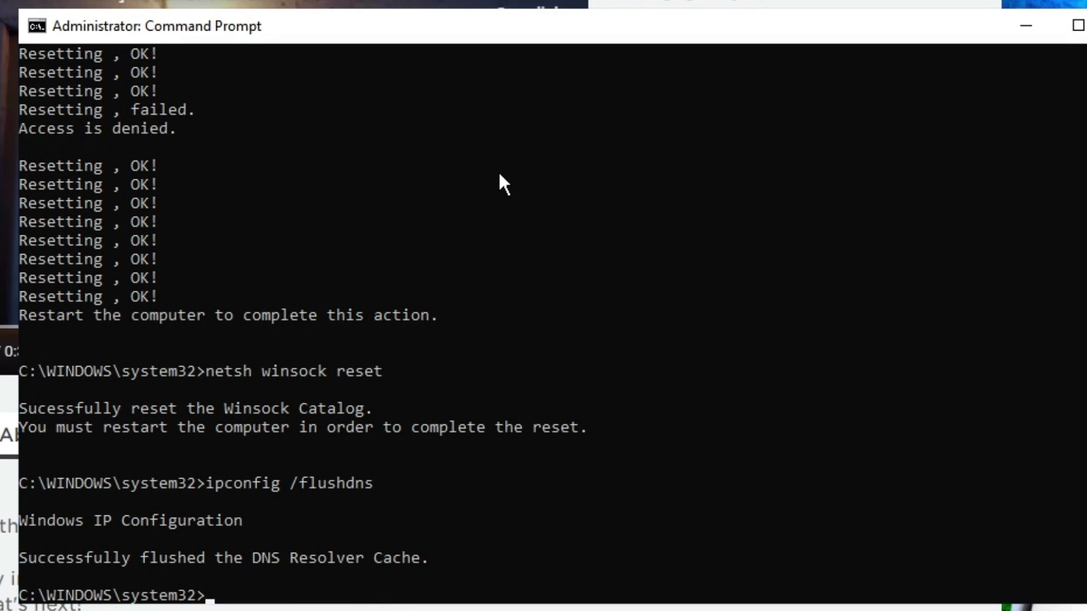